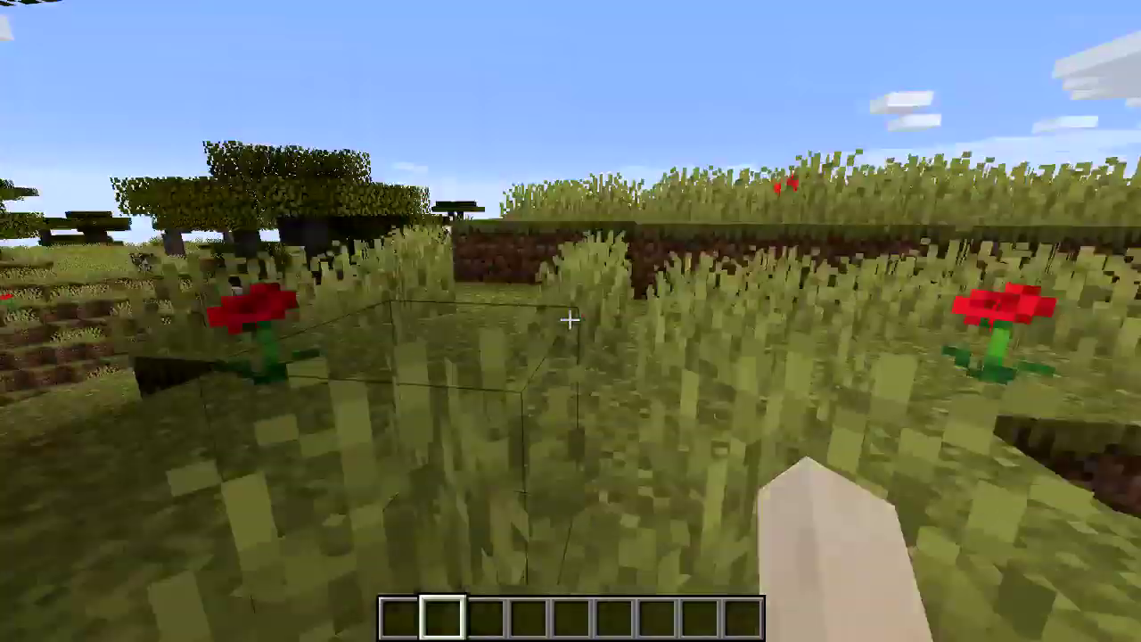
key(w)
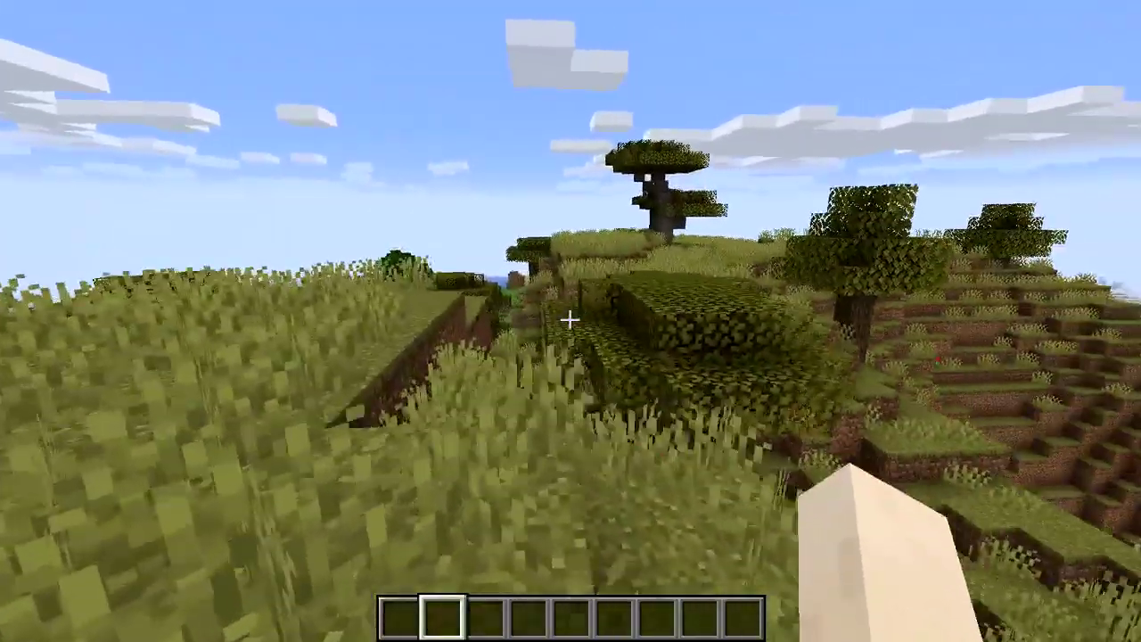
key(w)
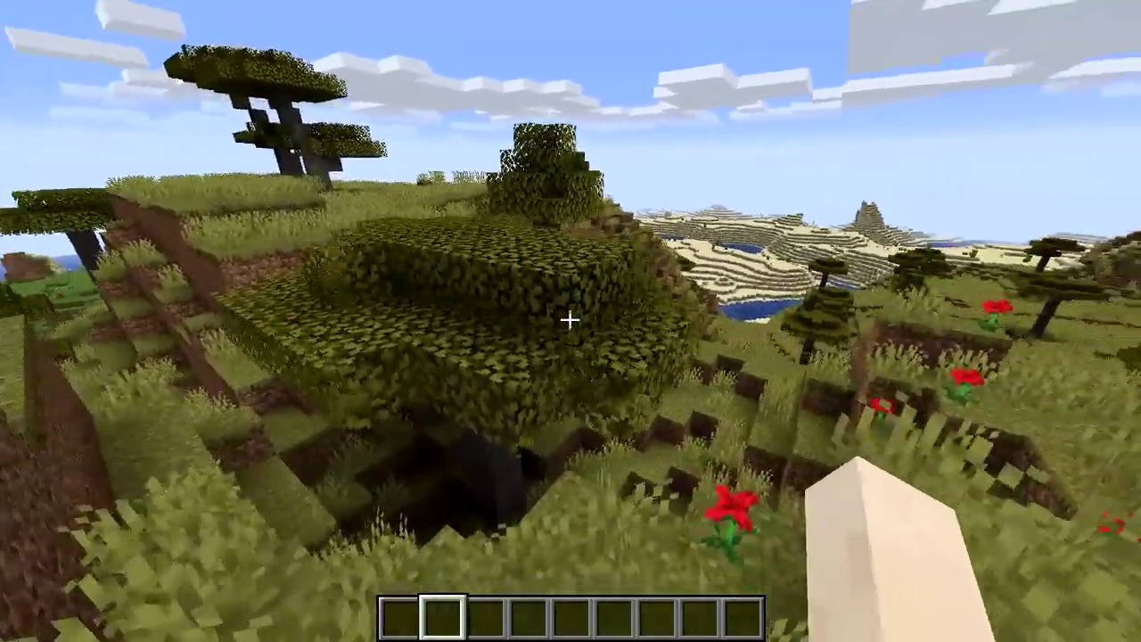
key(w)
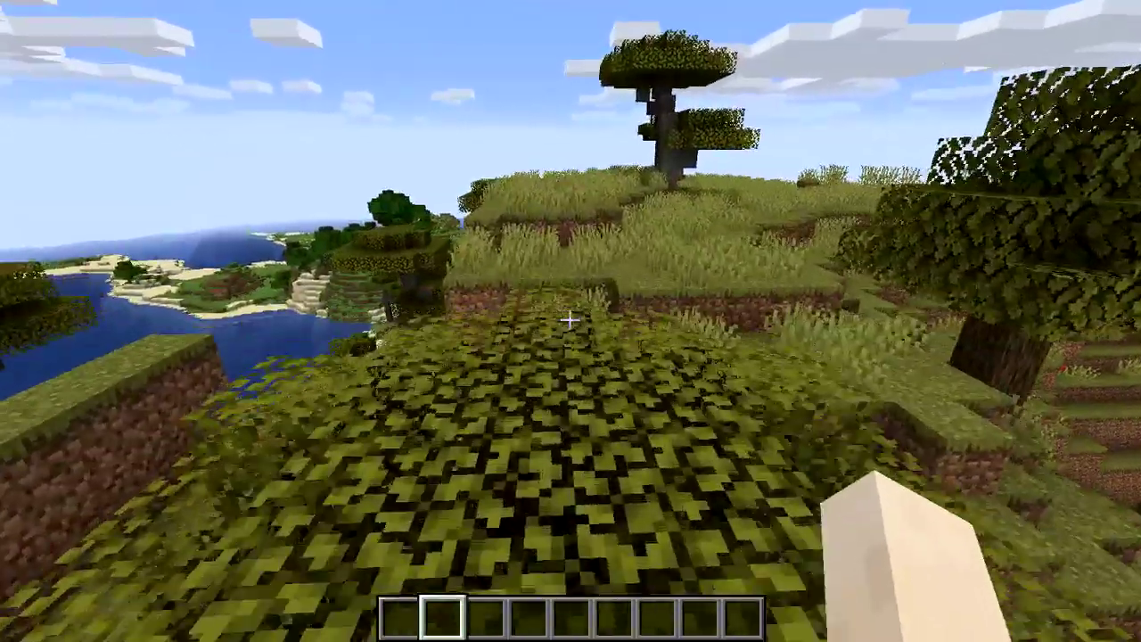
key(w)
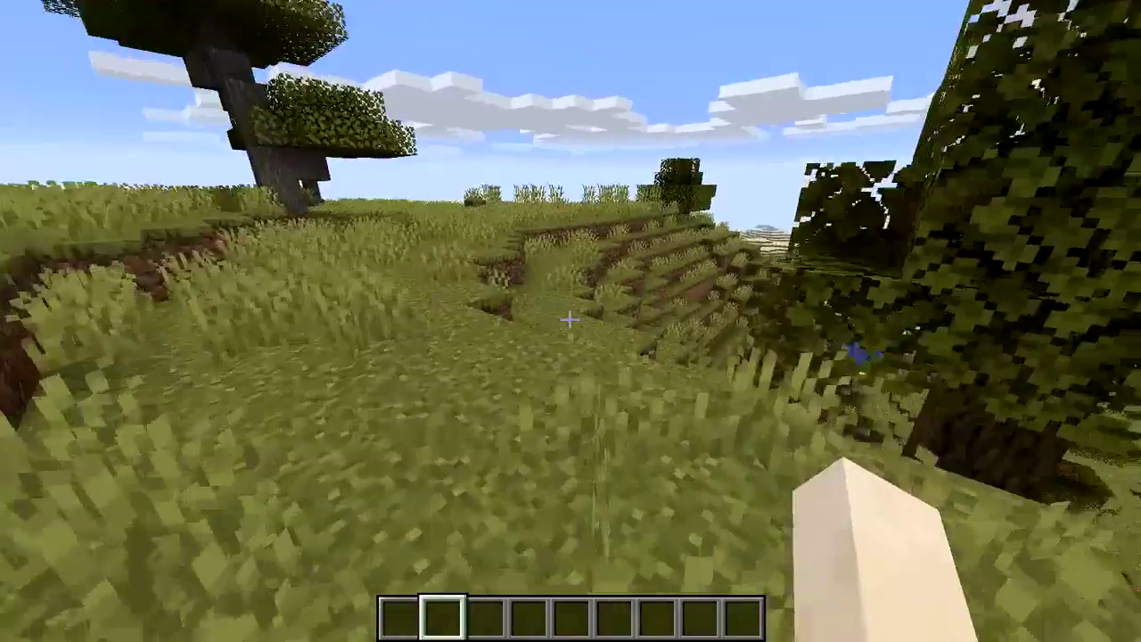
key(w)
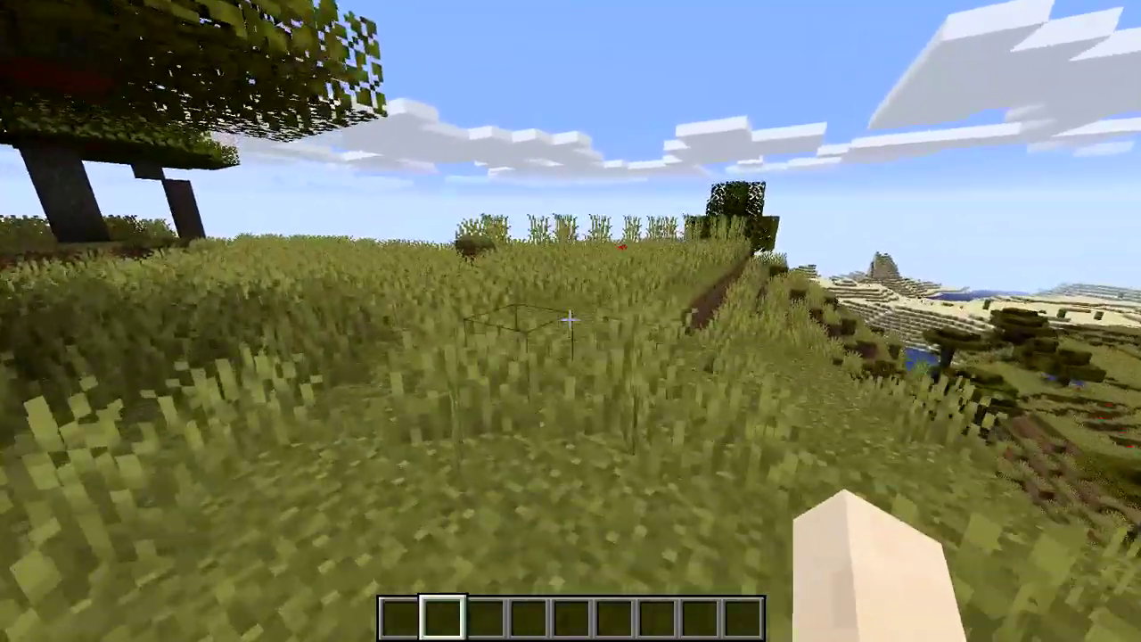
key(F3)
key(w)
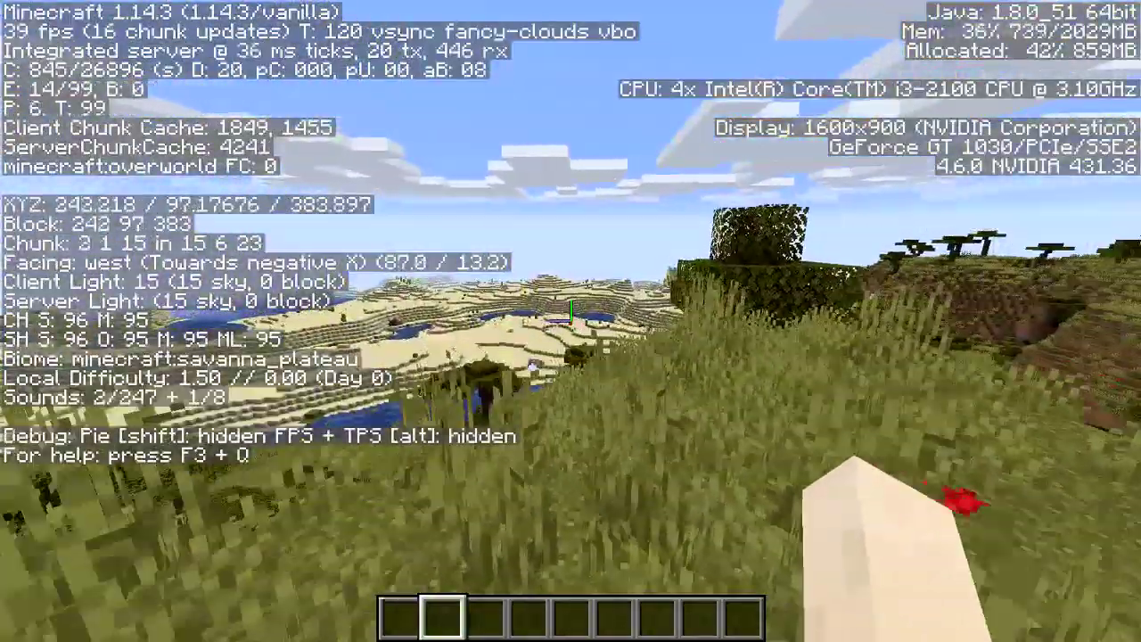
key(F3)
key(w)
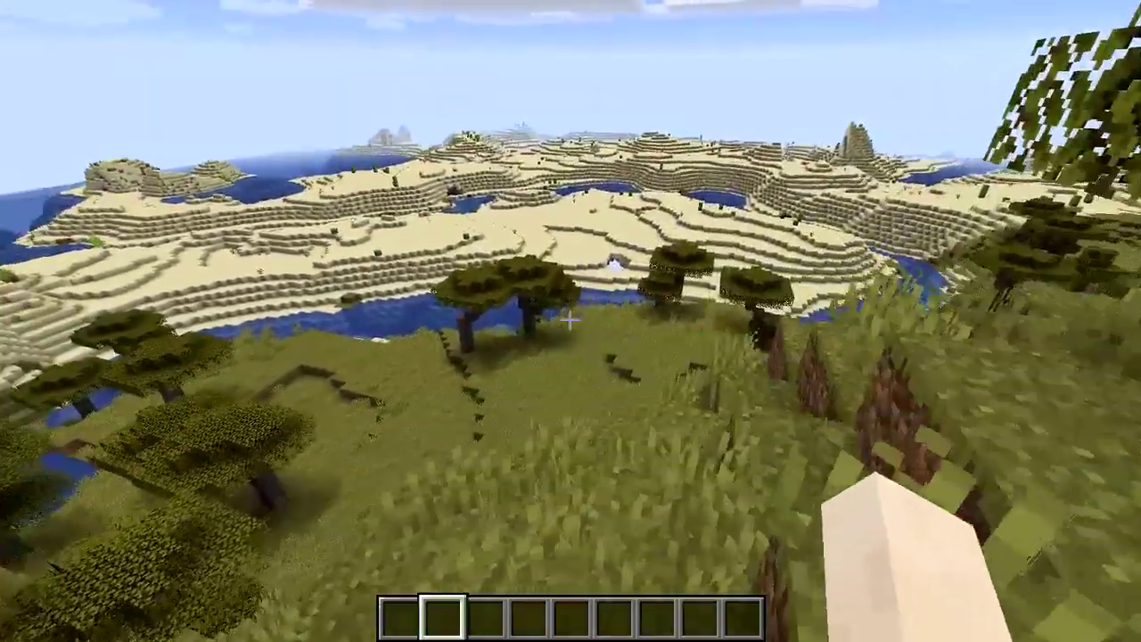
key(w)
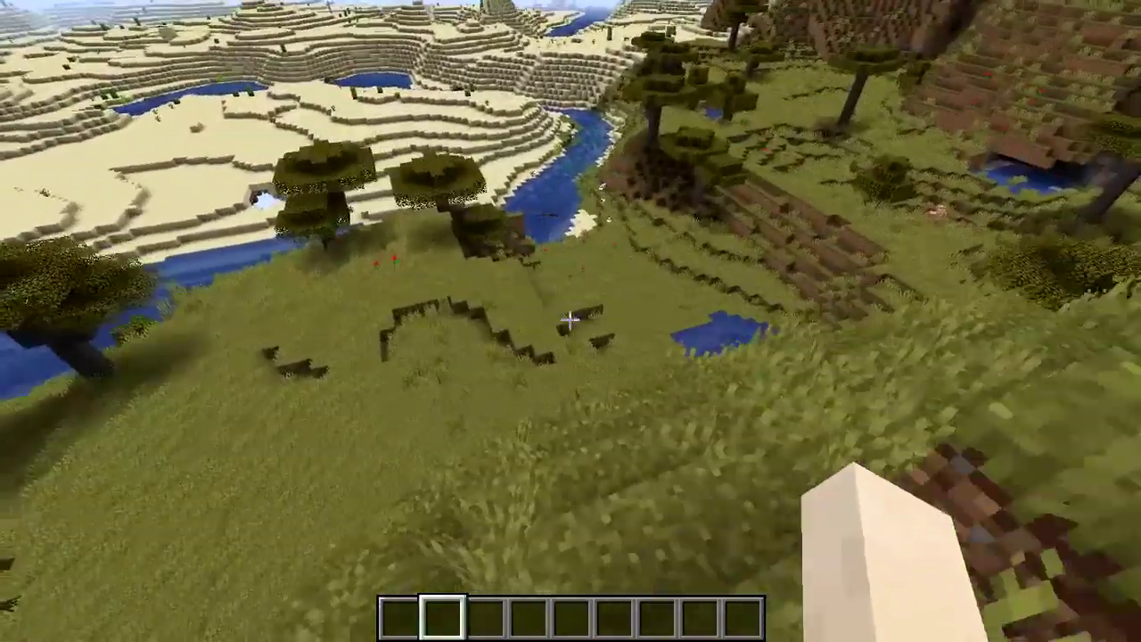
key(w)
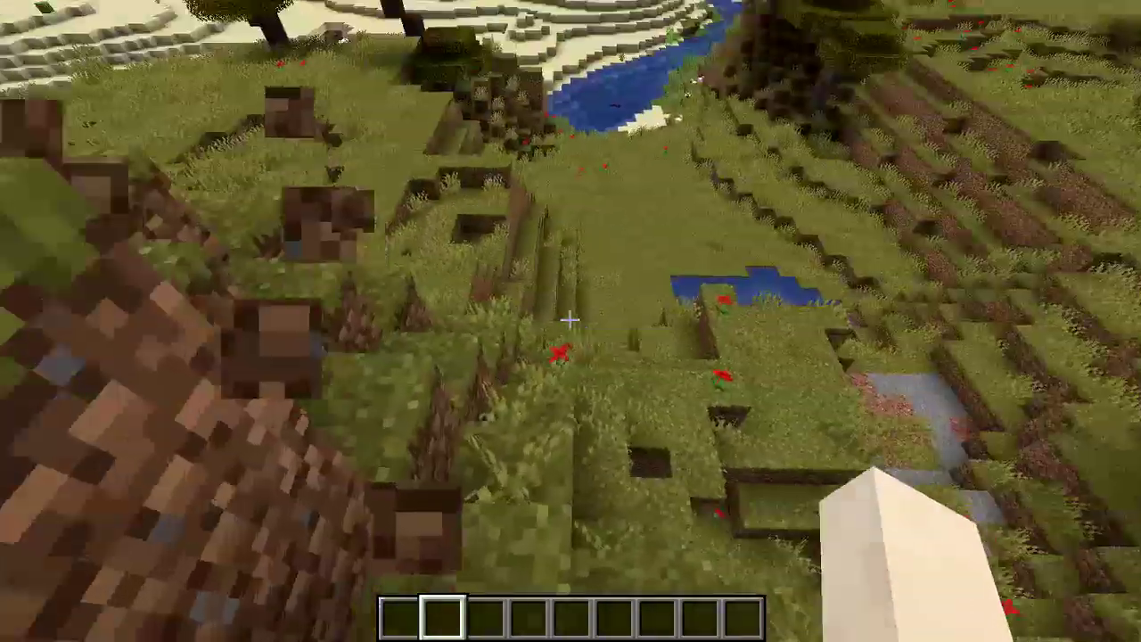
scroll(571, 321, down, 1)
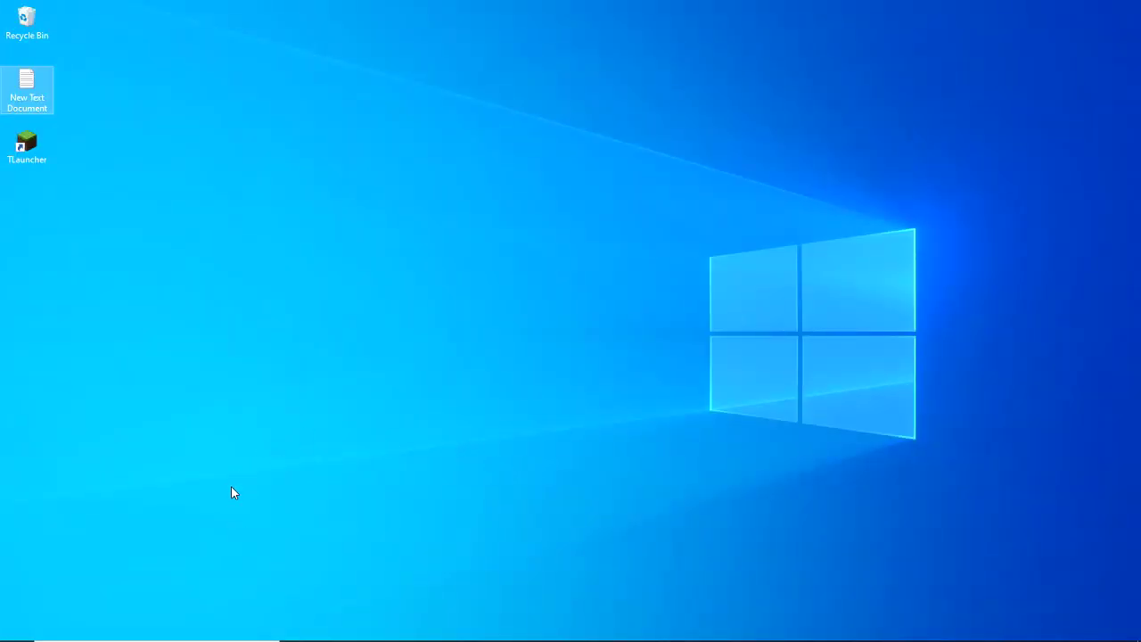
click(223, 628)
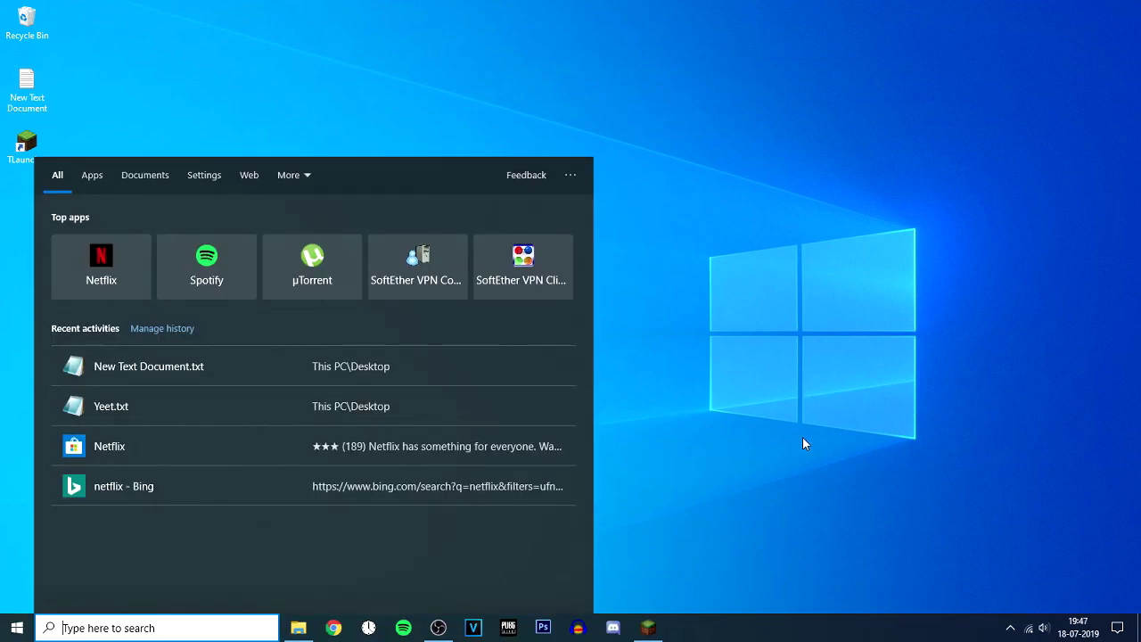
text(run)
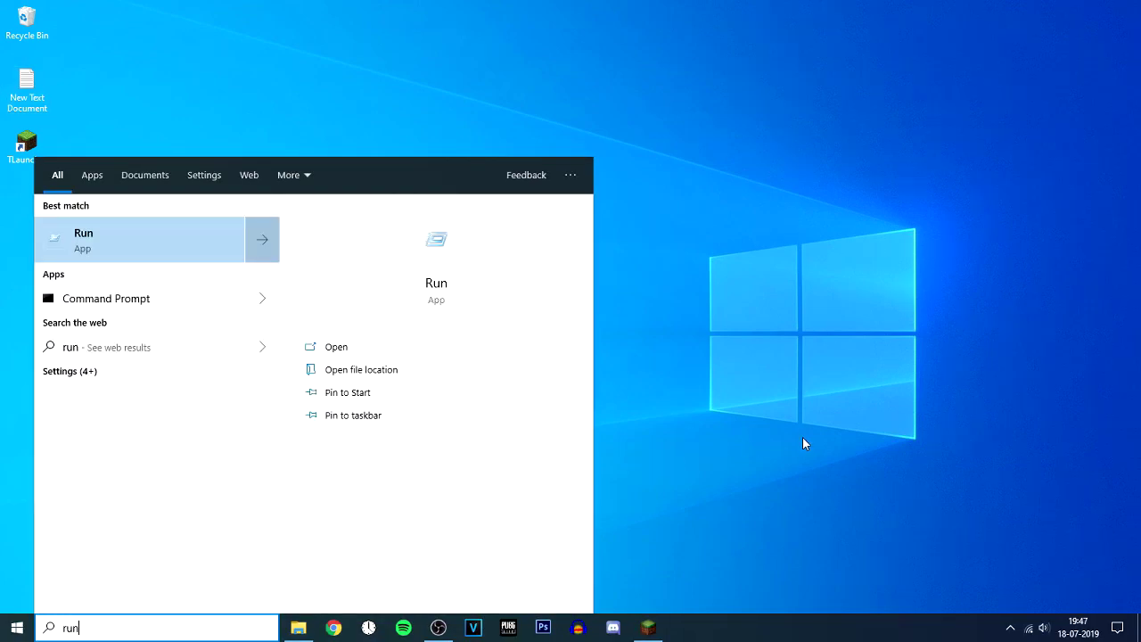
key(super)
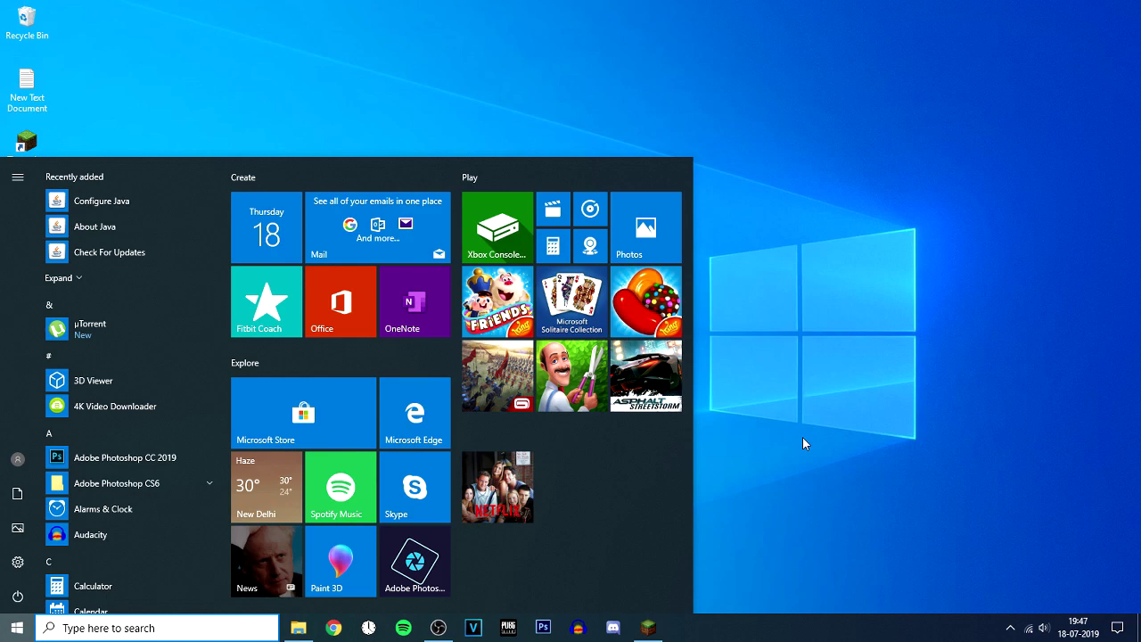
Open the user's temporary files folder by running %temp% from the Run dialog
key(super+r)
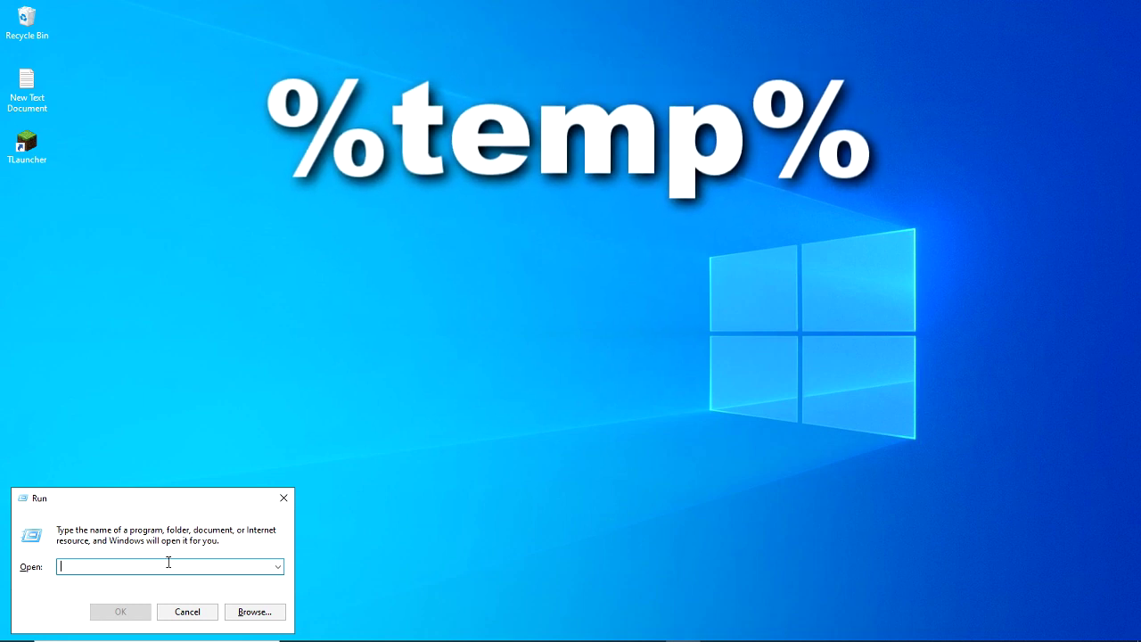
text(%tem)
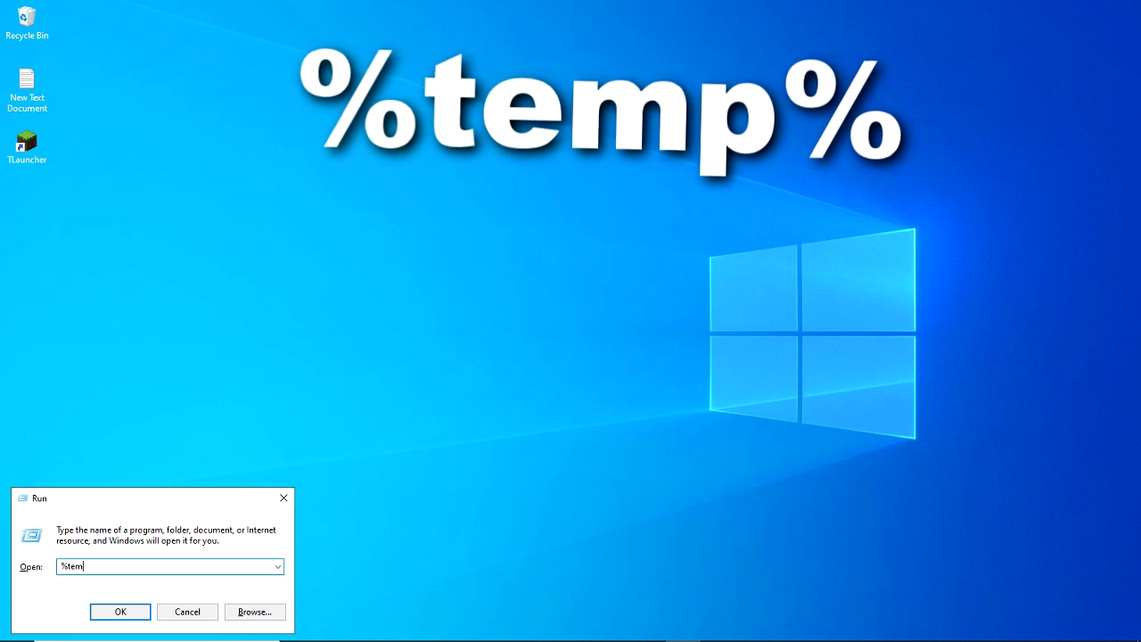
text(p%)
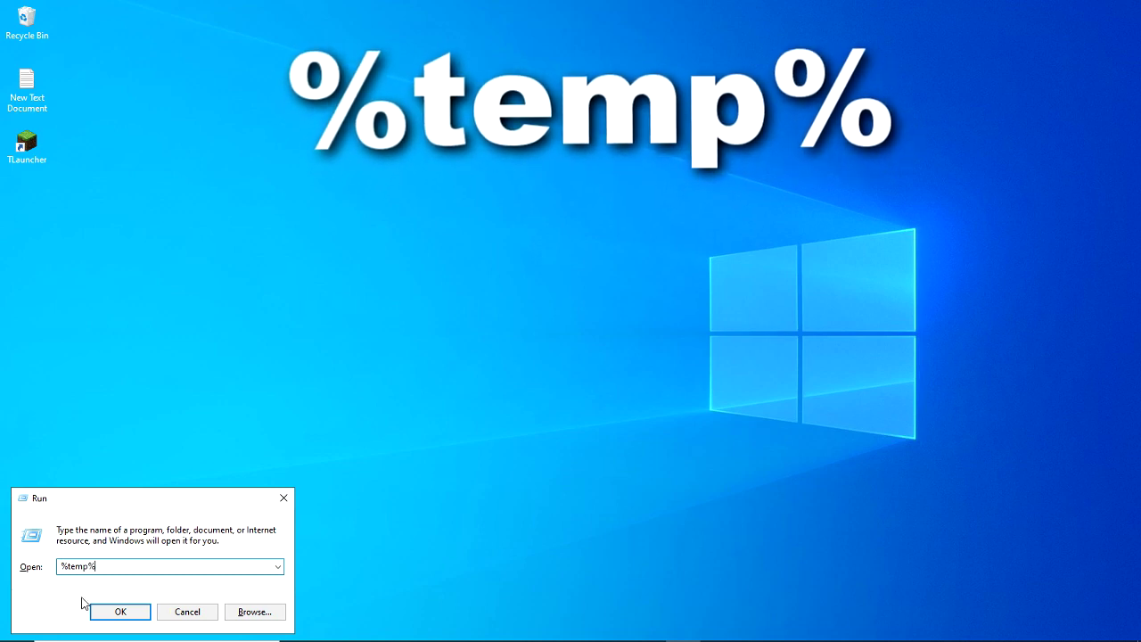
click(125, 613)
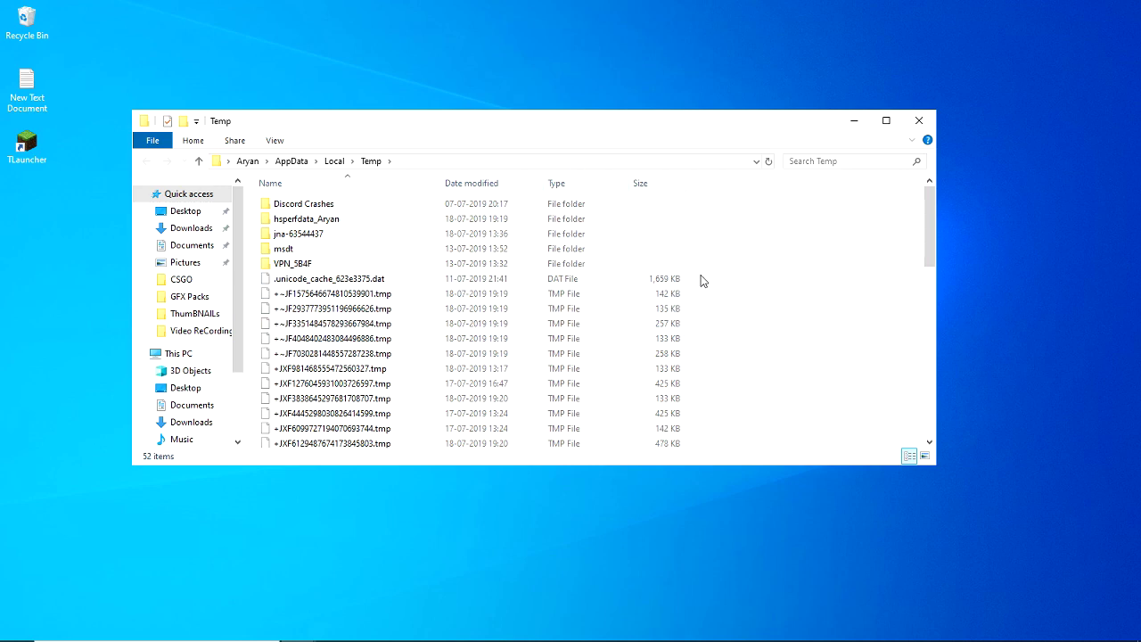
Permanently delete everything in the Temp folder, skipping the files that are in use
key(ctrl+a)
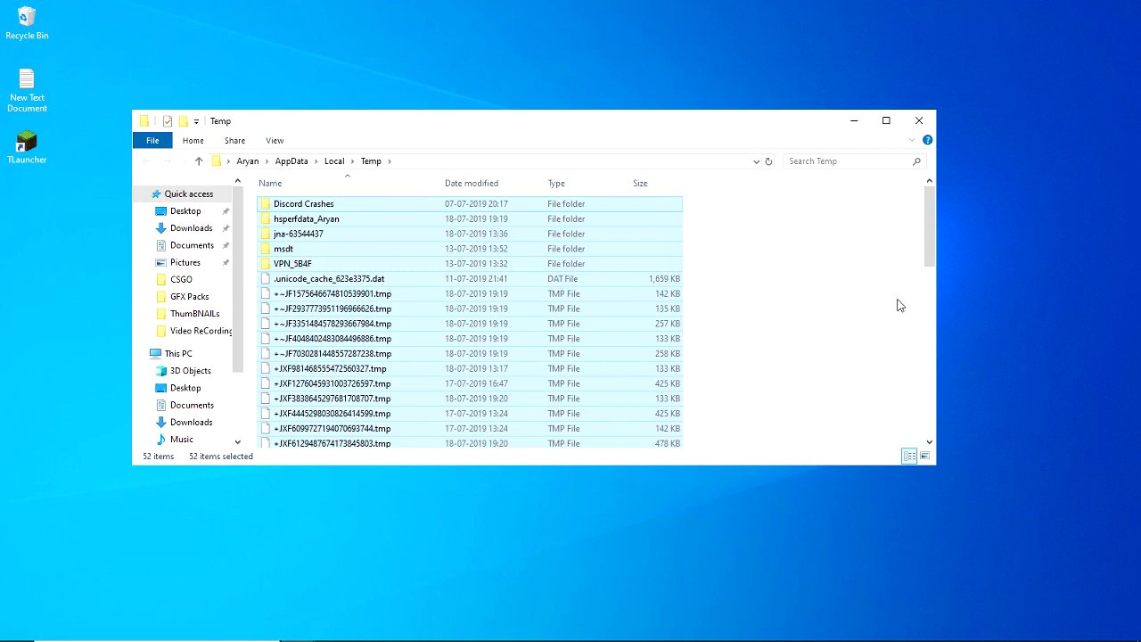
key(shift+Delete)
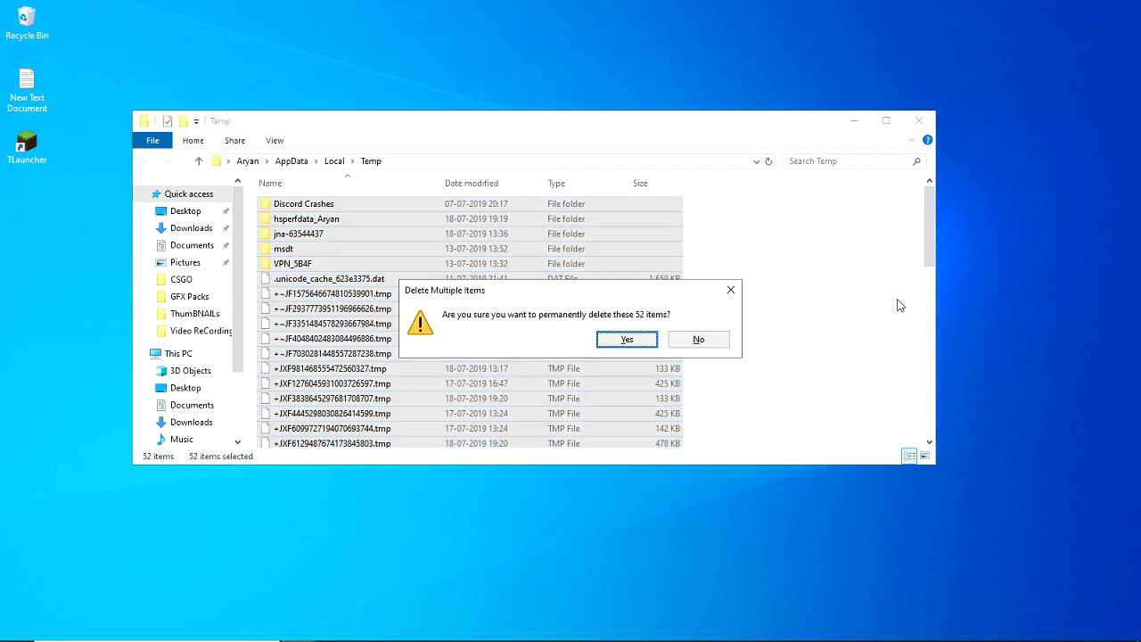
click(646, 342)
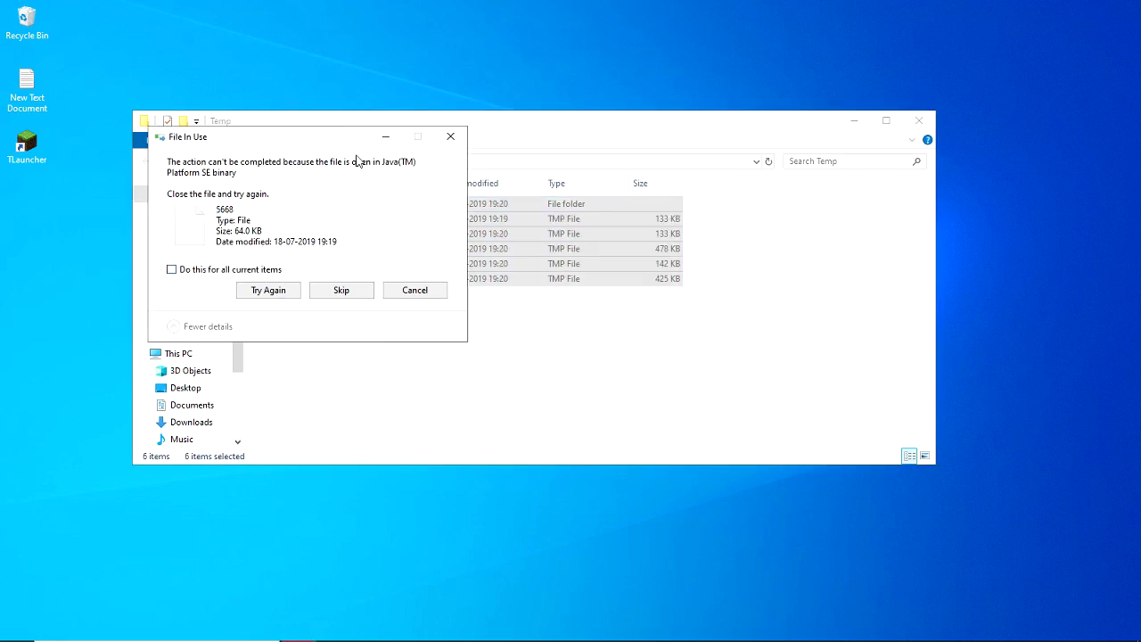
drag(269, 137, 257, 115)
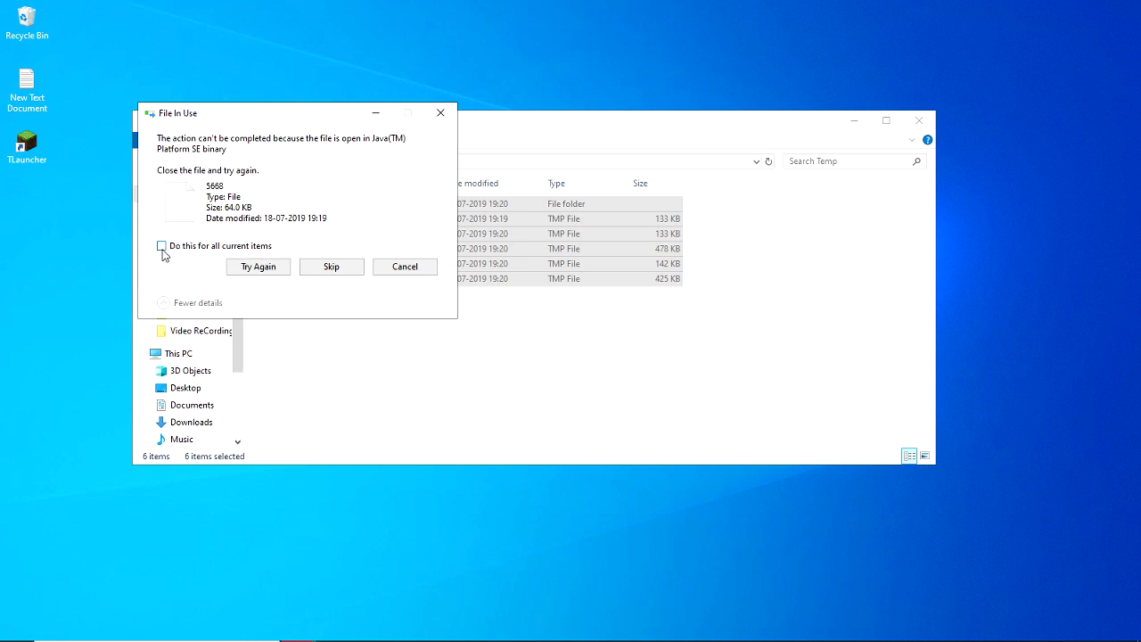
click(331, 268)
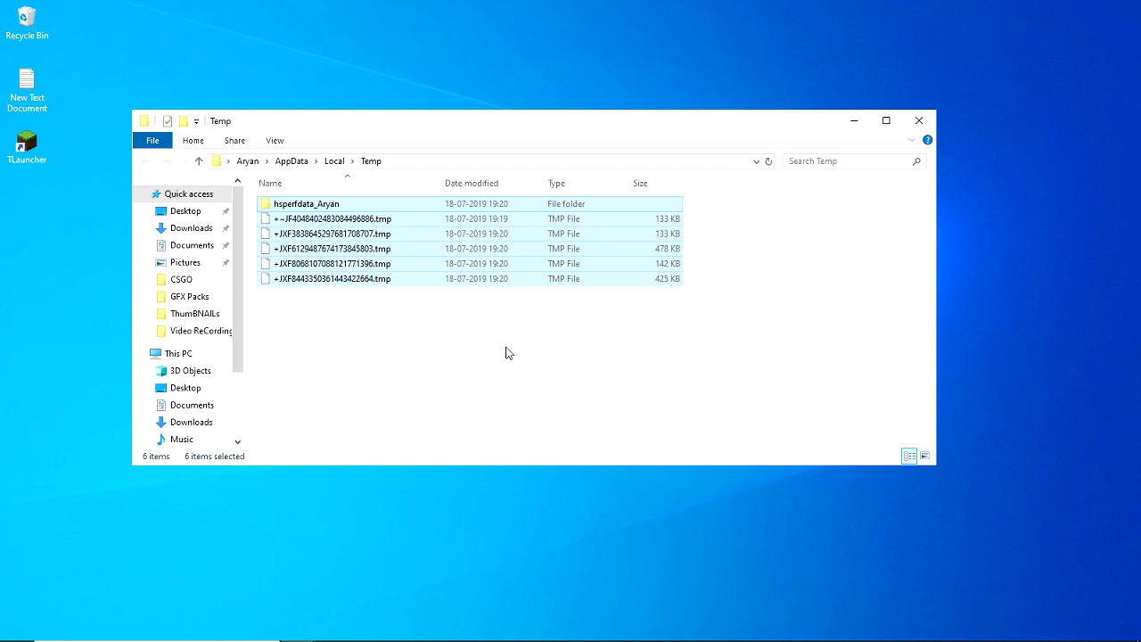
Look over the items remaining in the Temp folder, and close its window
click(382, 279)
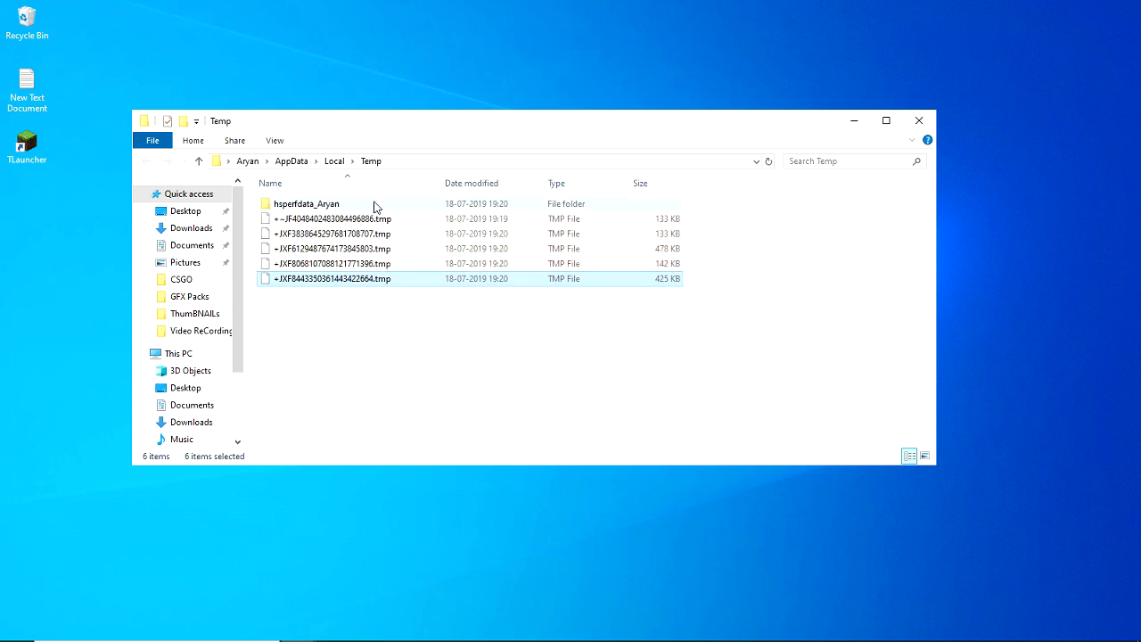
click(369, 184)
click(365, 184)
click(378, 206)
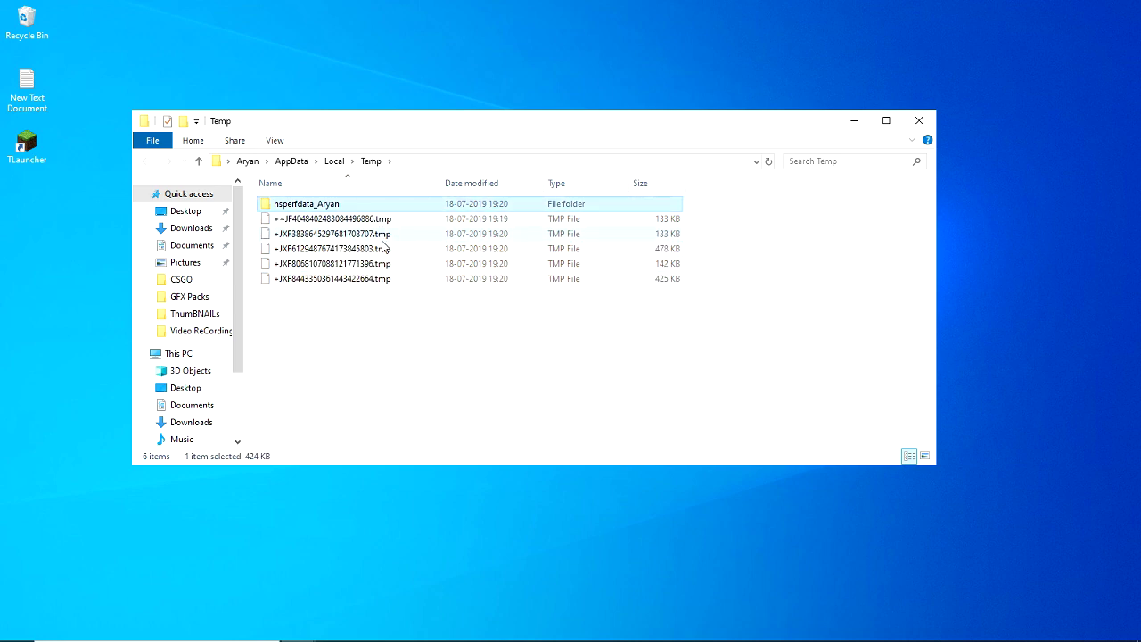
click(392, 278)
click(390, 263)
click(392, 249)
click(393, 218)
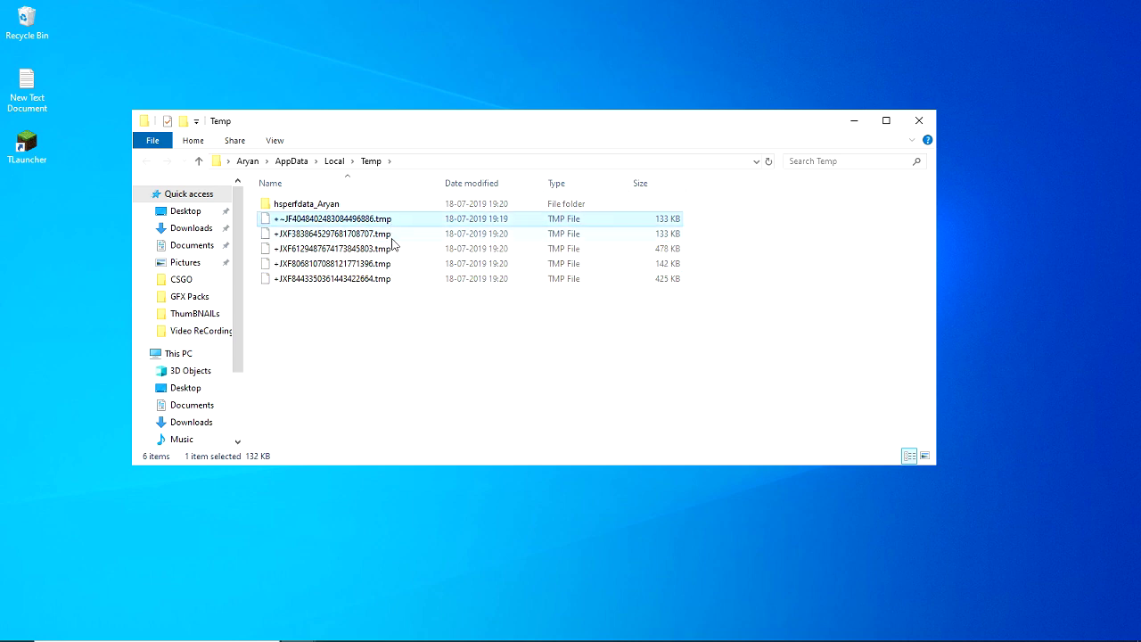
click(920, 121)
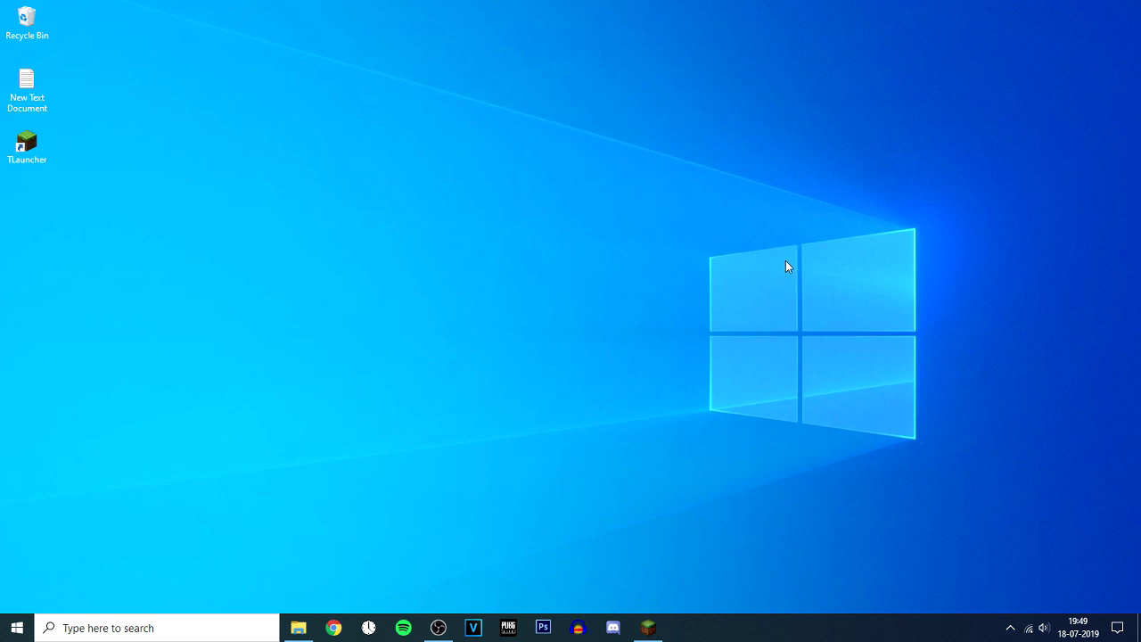
Open Task Manager in its detailed view and show the list of startup programs
right_click(798, 631)
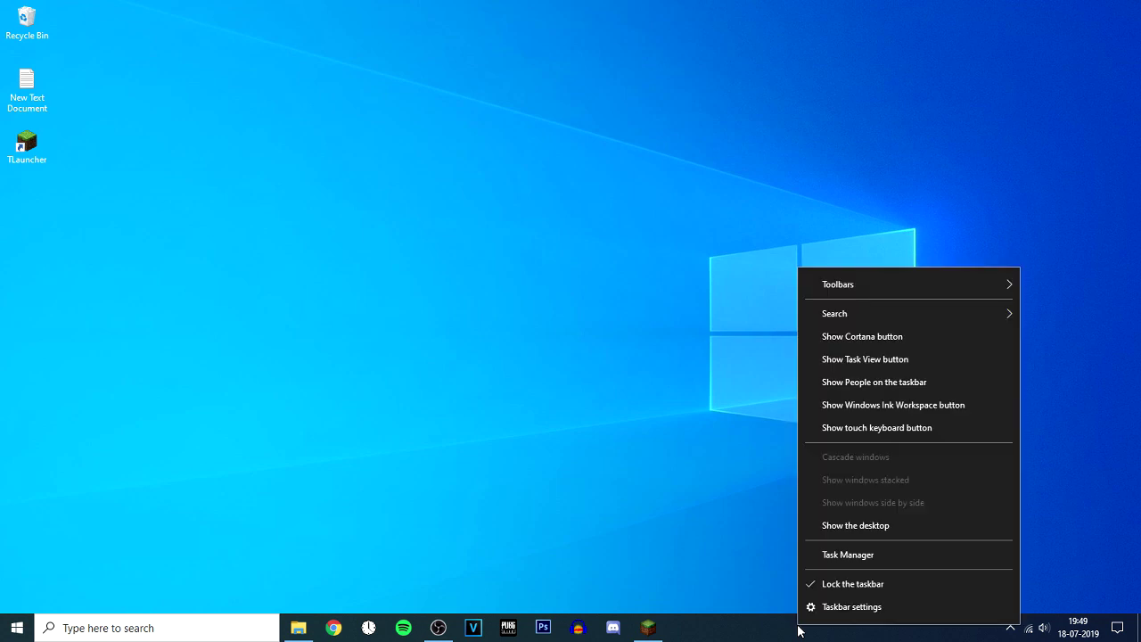
click(856, 558)
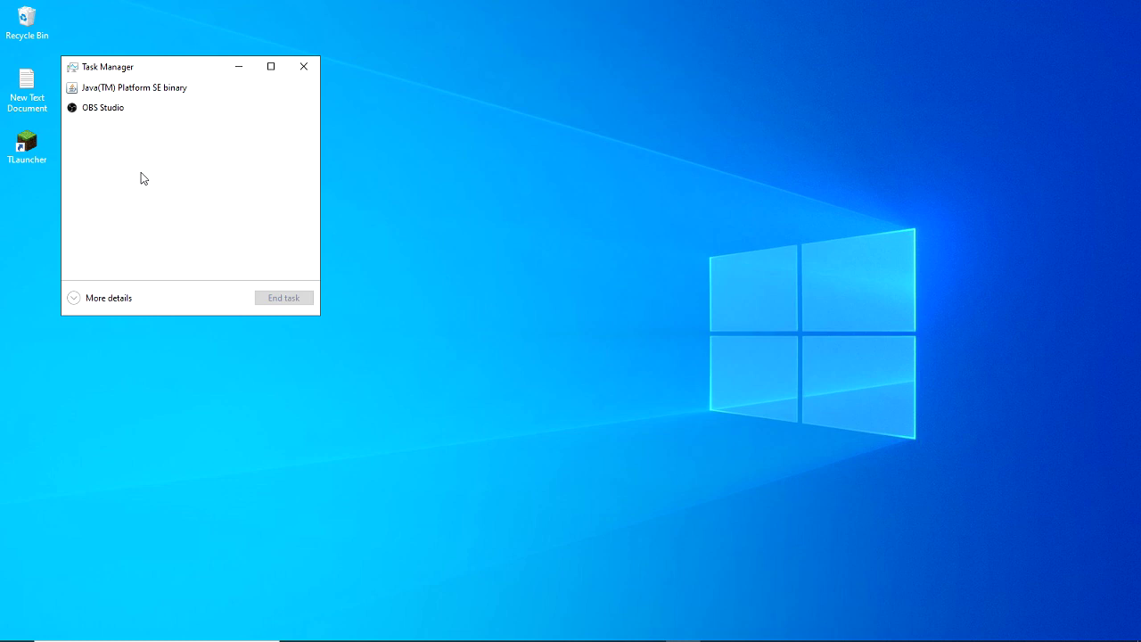
click(74, 299)
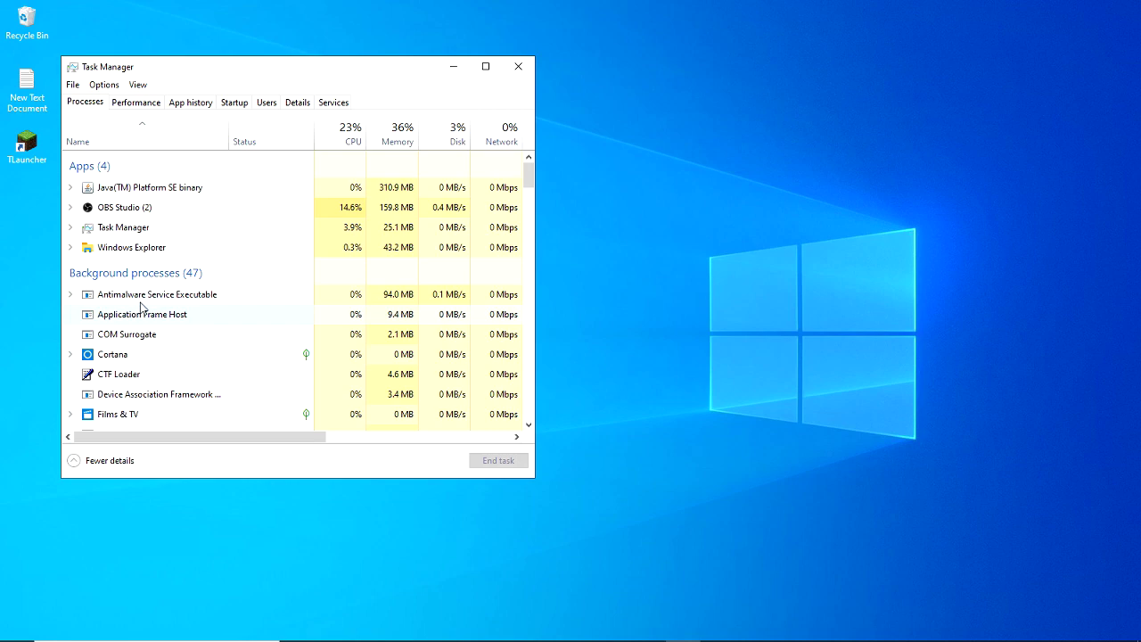
click(235, 103)
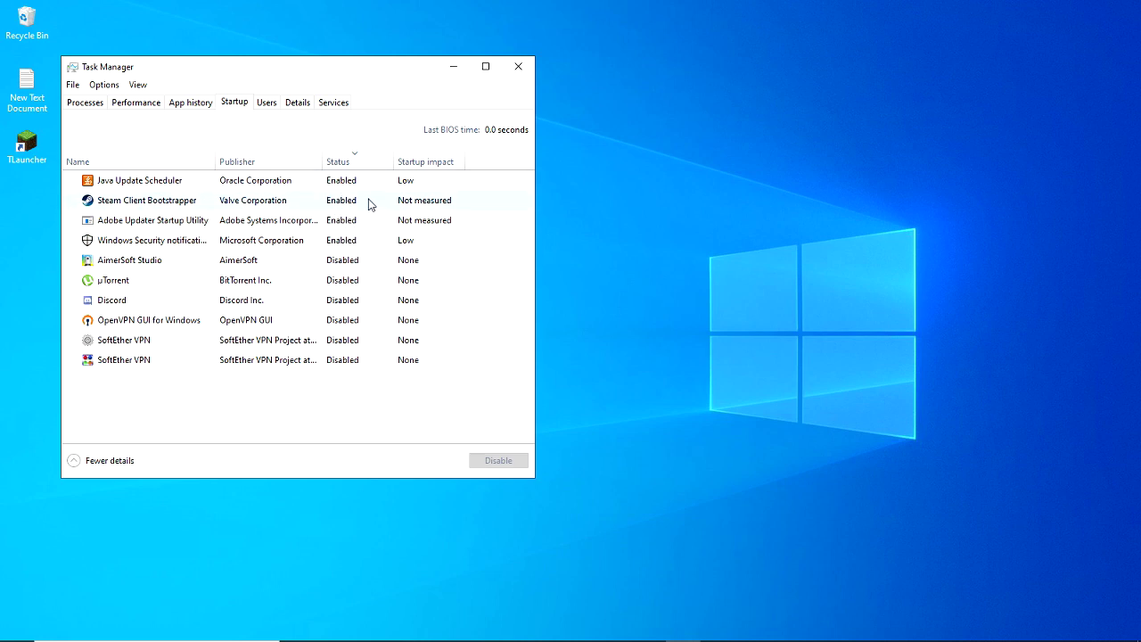
Disable Java Update Scheduler, Steam Client Bootstrapper and Adobe Updater Startup Utility at startup, and close Task Manager
click(258, 182)
right_click(295, 186)
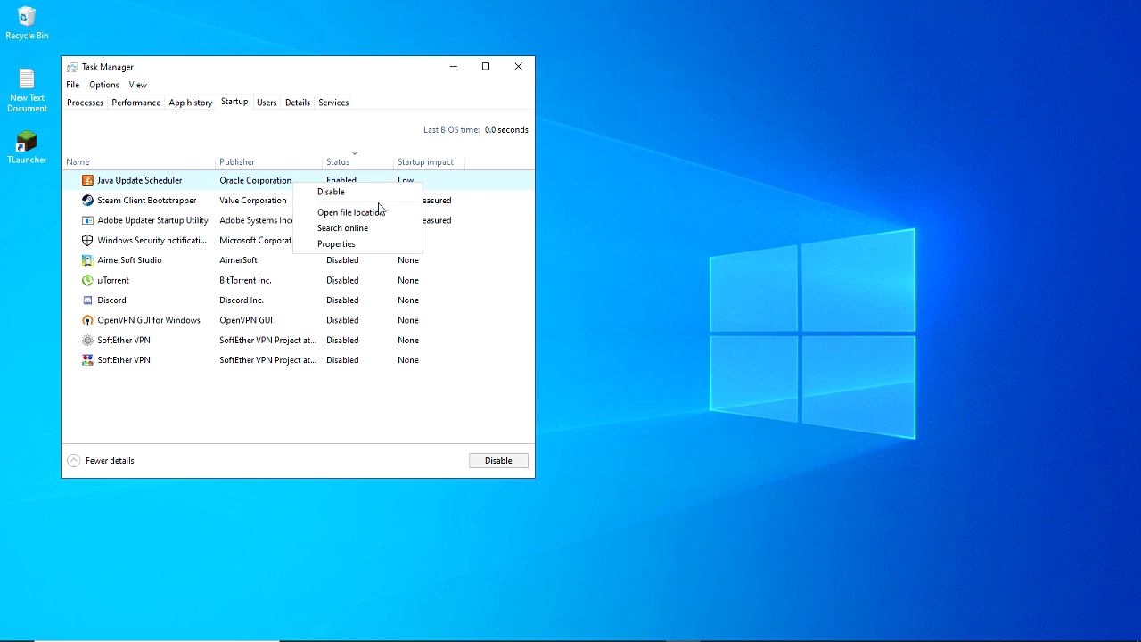
click(359, 198)
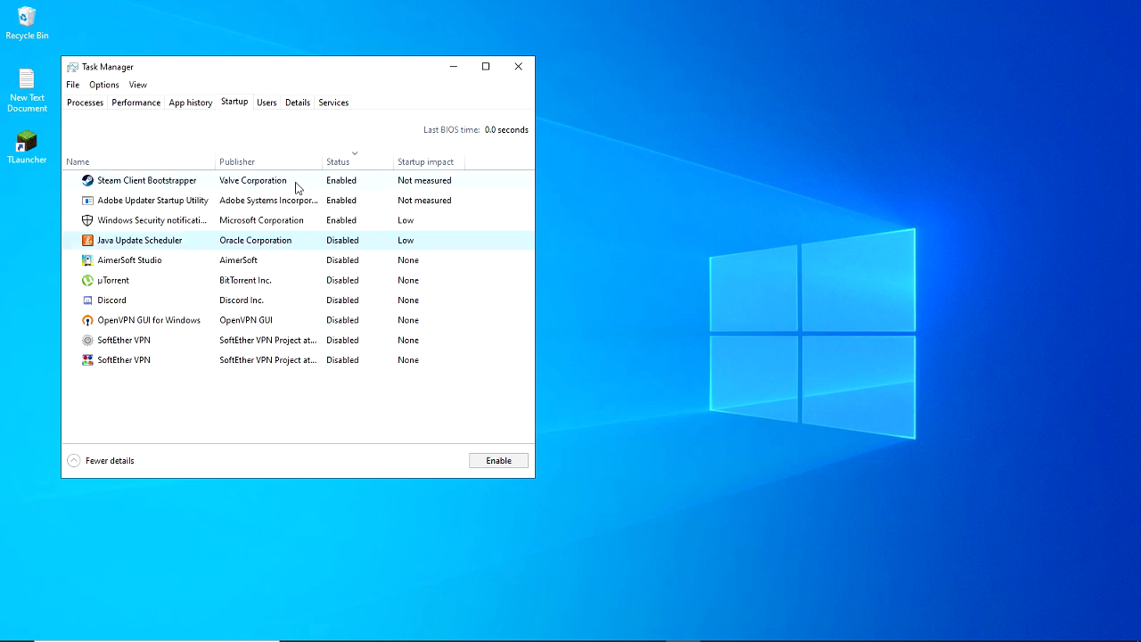
right_click(297, 185)
click(327, 193)
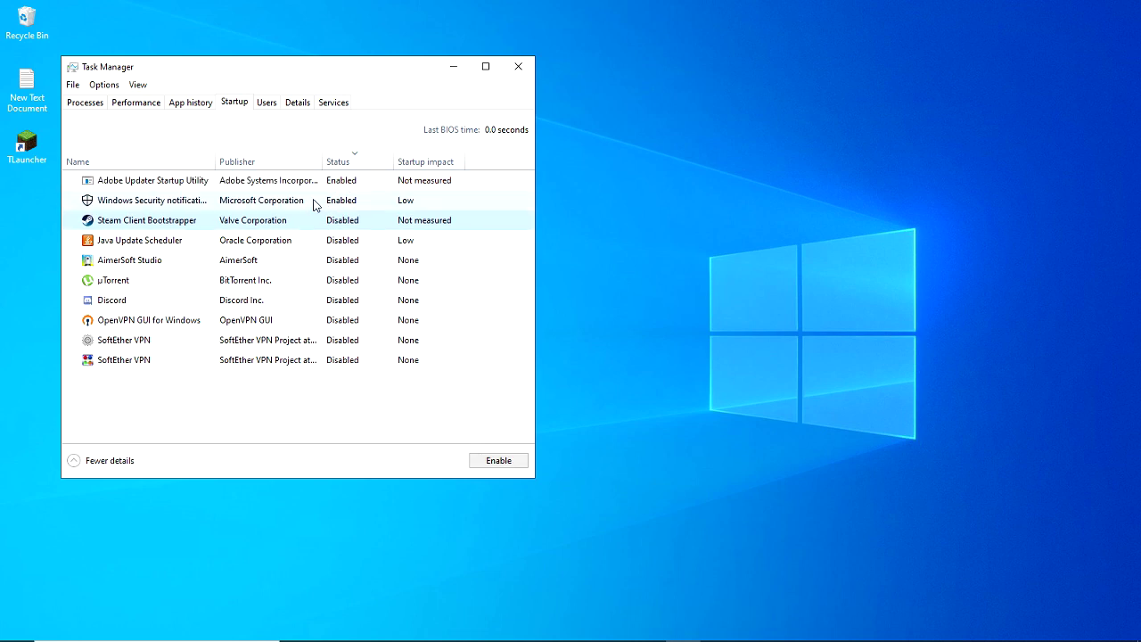
right_click(325, 184)
click(348, 194)
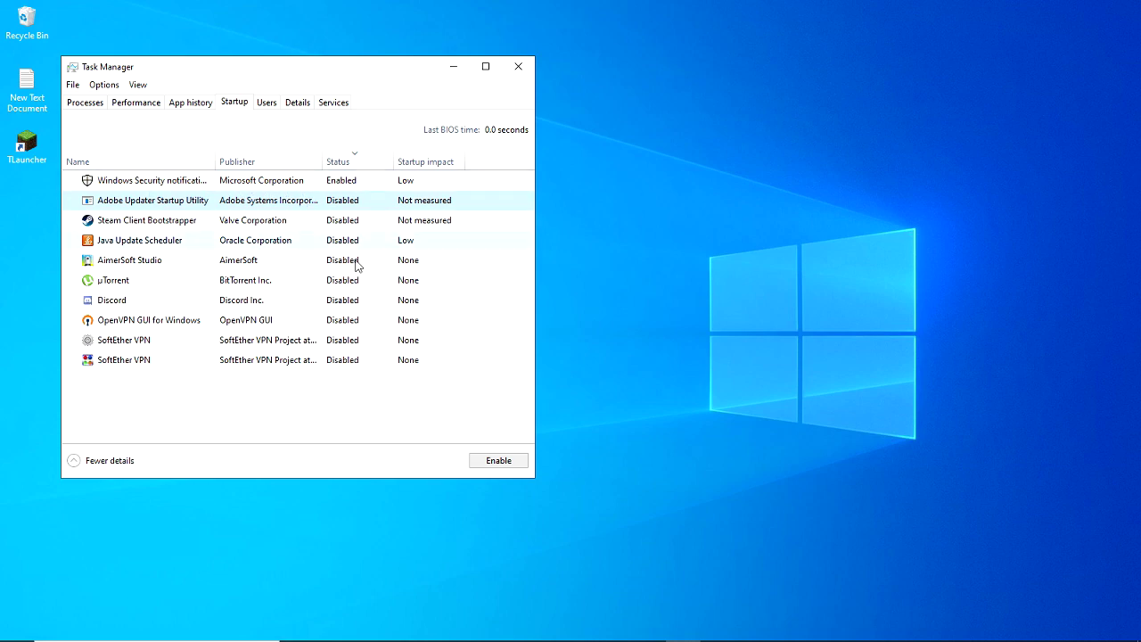
click(529, 70)
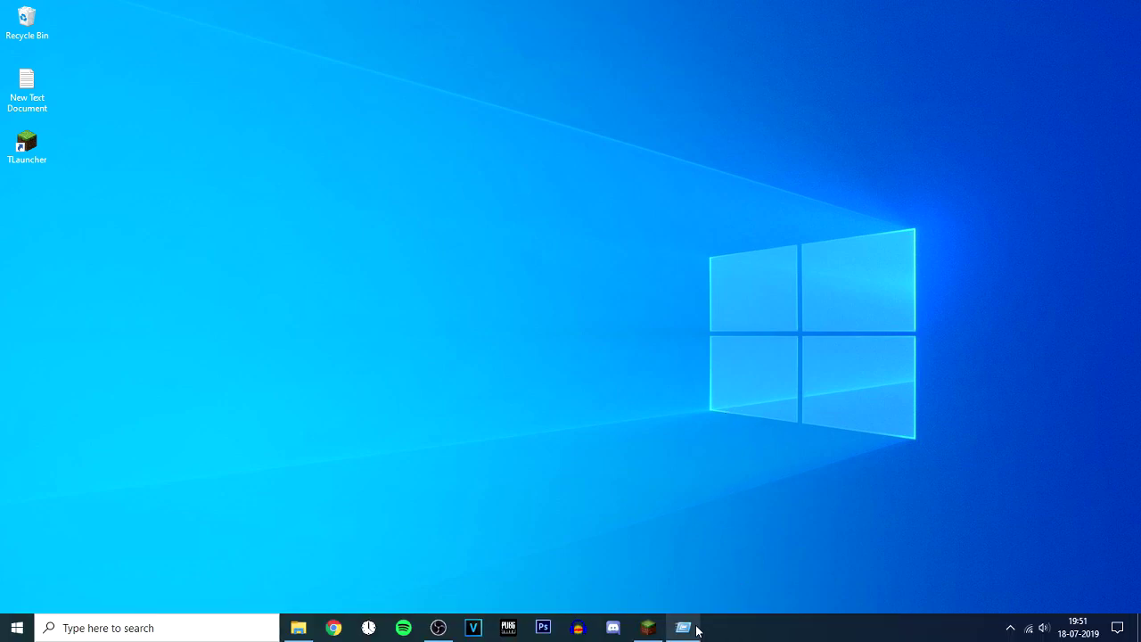
Open the Windows Prefetch folder through the Run dialog using the command prefetch
click(691, 626)
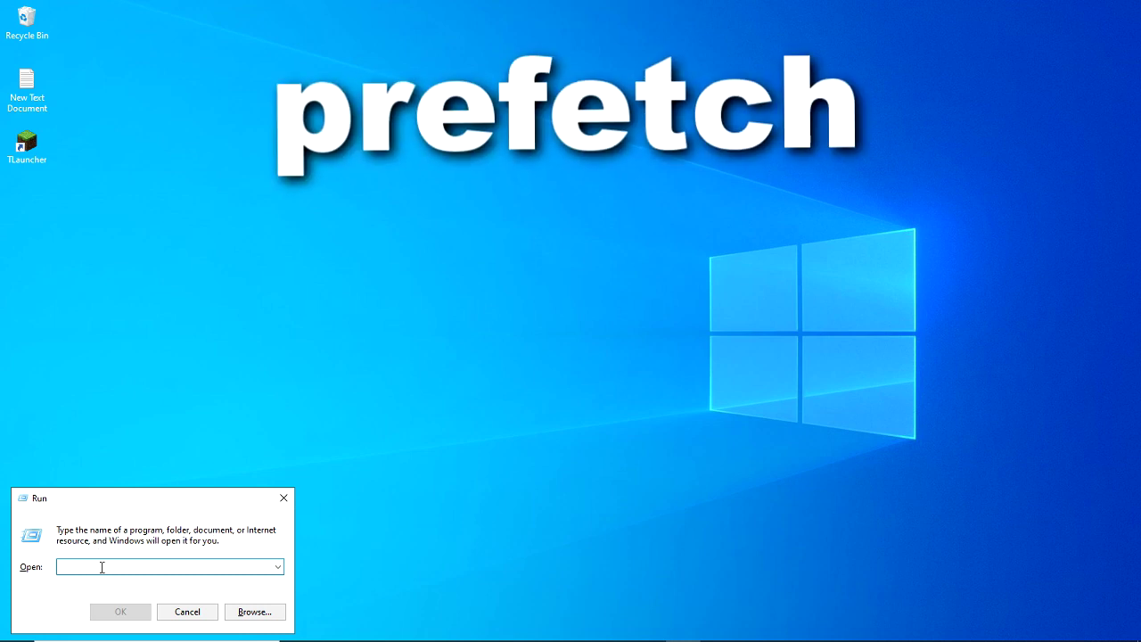
text(prefetch)
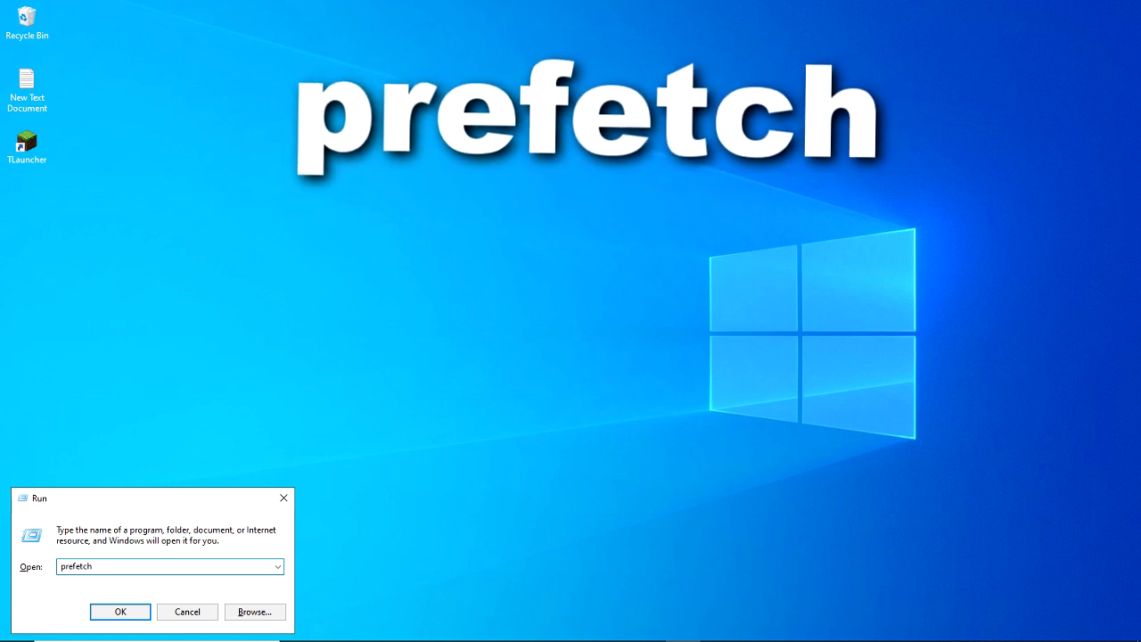
key(Return)
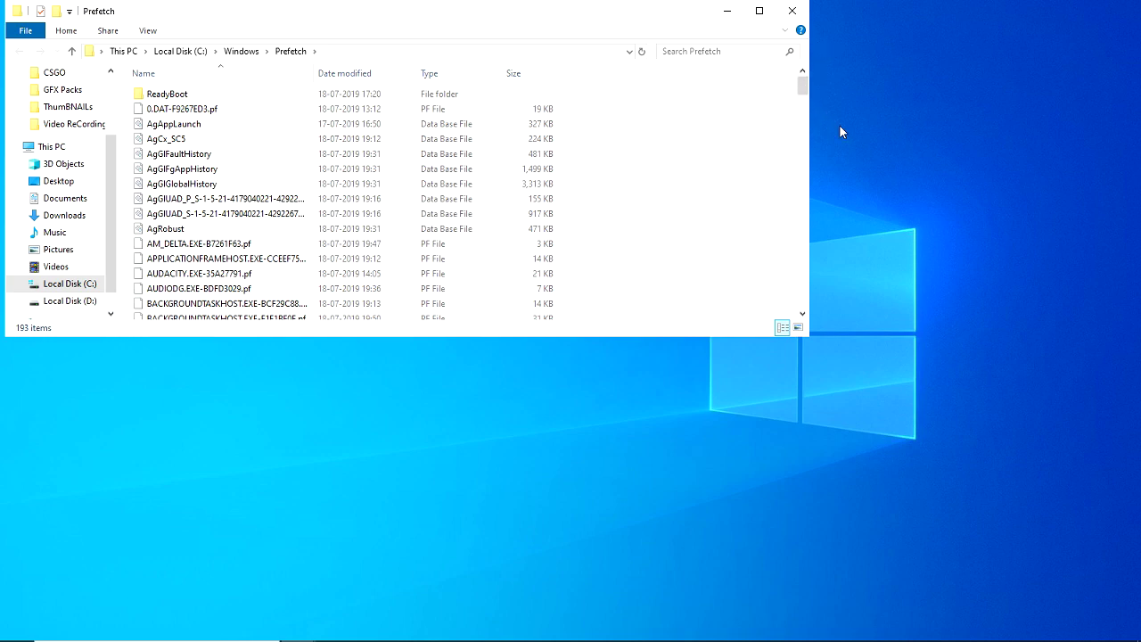
Permanently delete everything in the Prefetch folder, skipping the file in use, and close the folder window
key(ctrl+a)
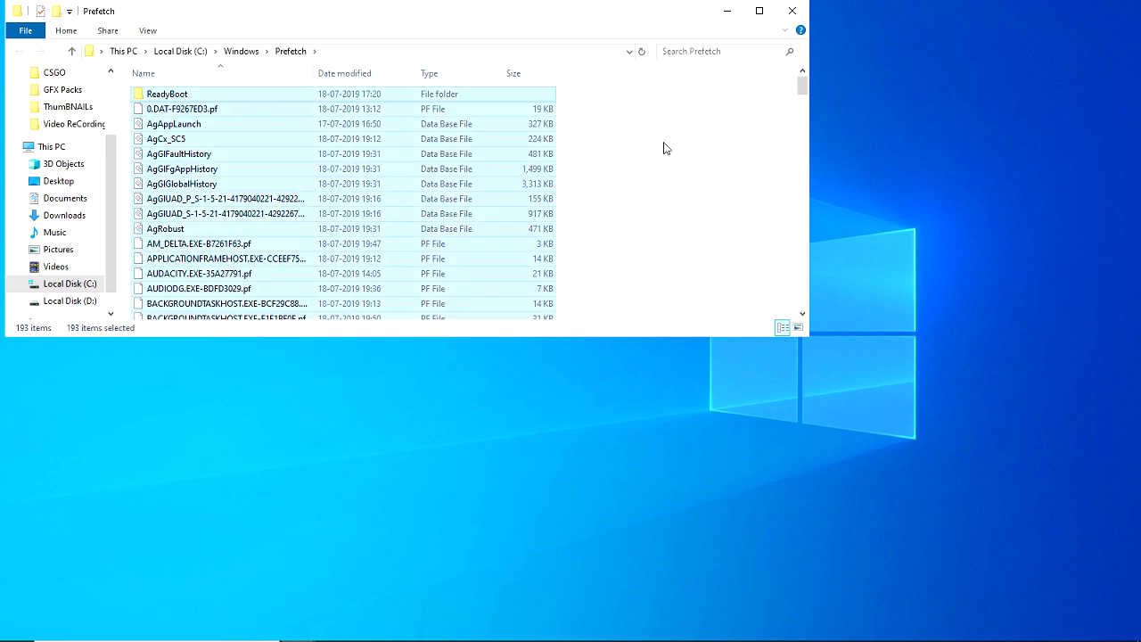
key(shift+Delete)
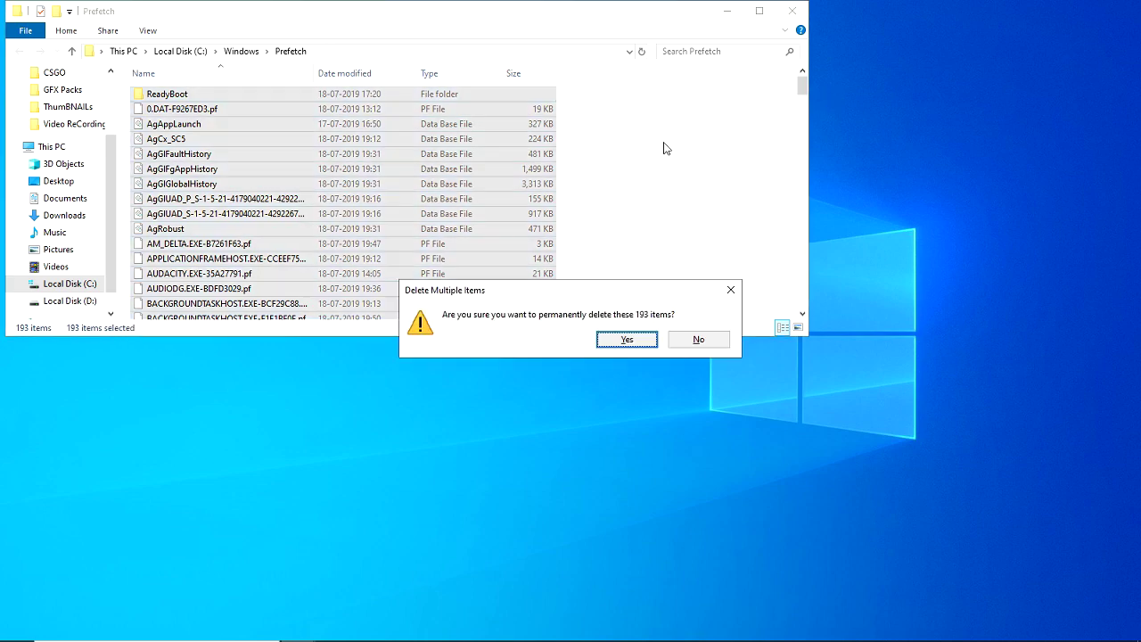
click(628, 339)
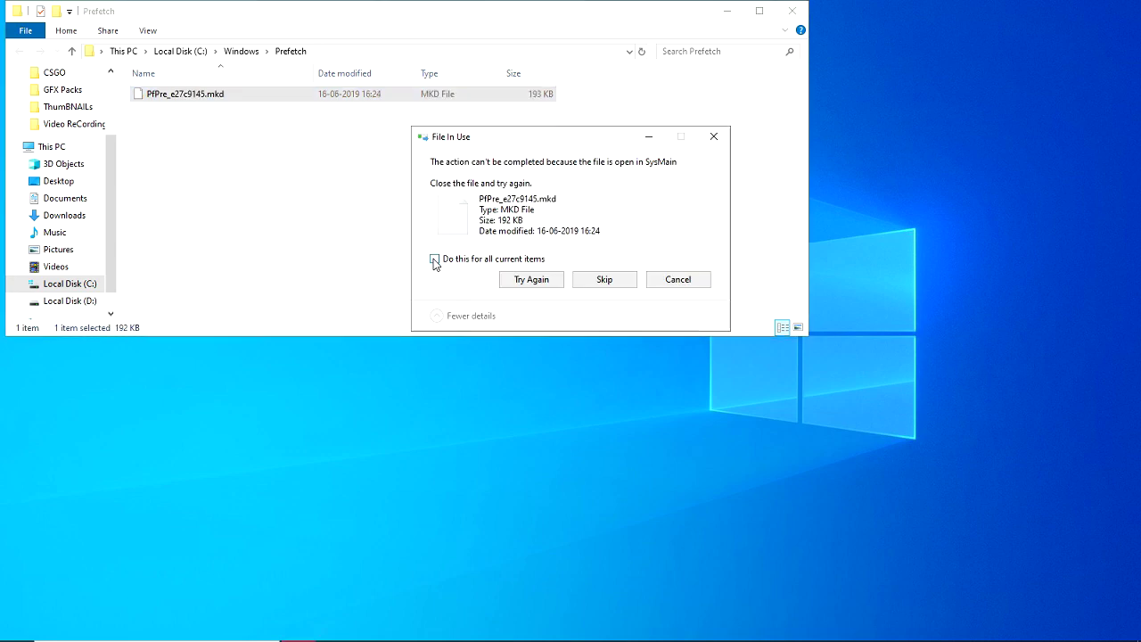
click(627, 278)
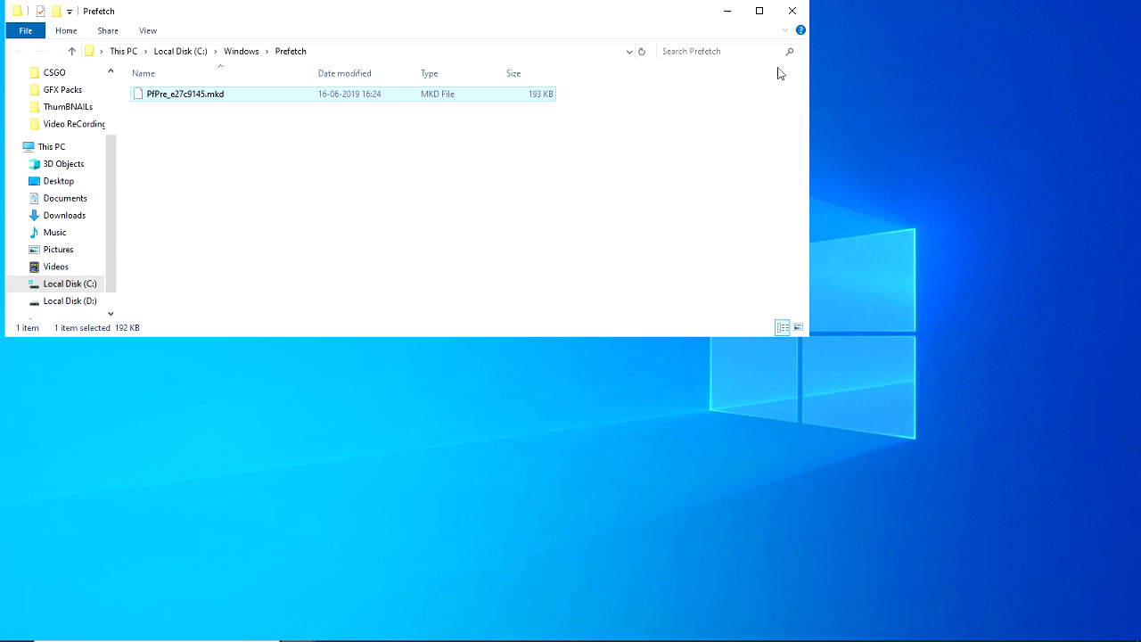
click(793, 11)
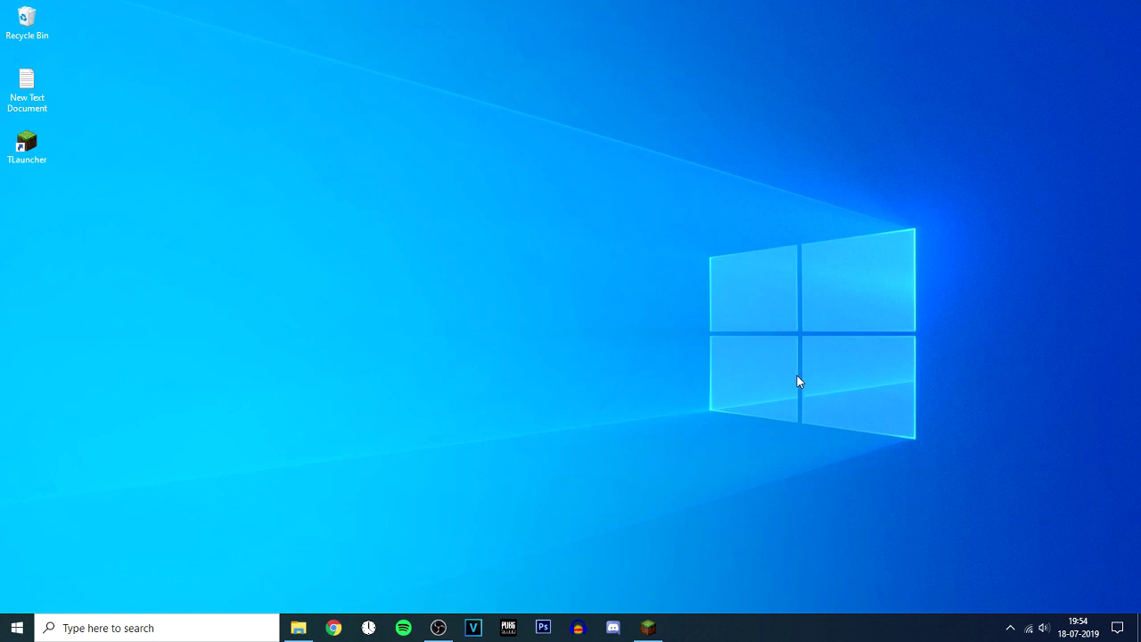
Open Task Manager's detailed process list, and briefly bring up the running TLauncher window before minimizing it
right_click(767, 628)
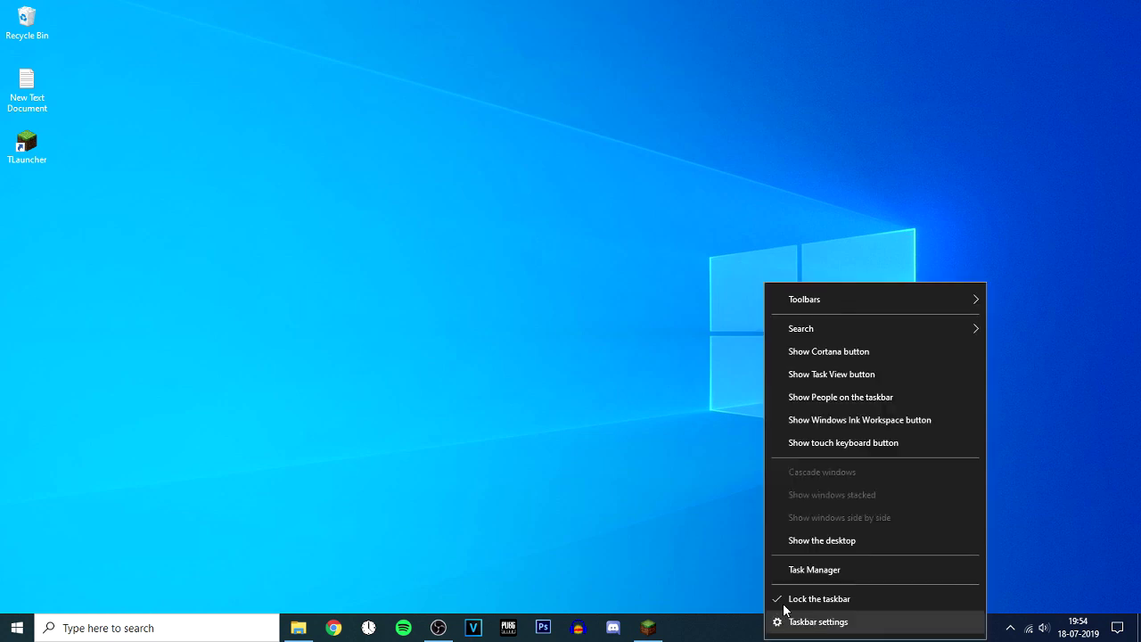
click(809, 572)
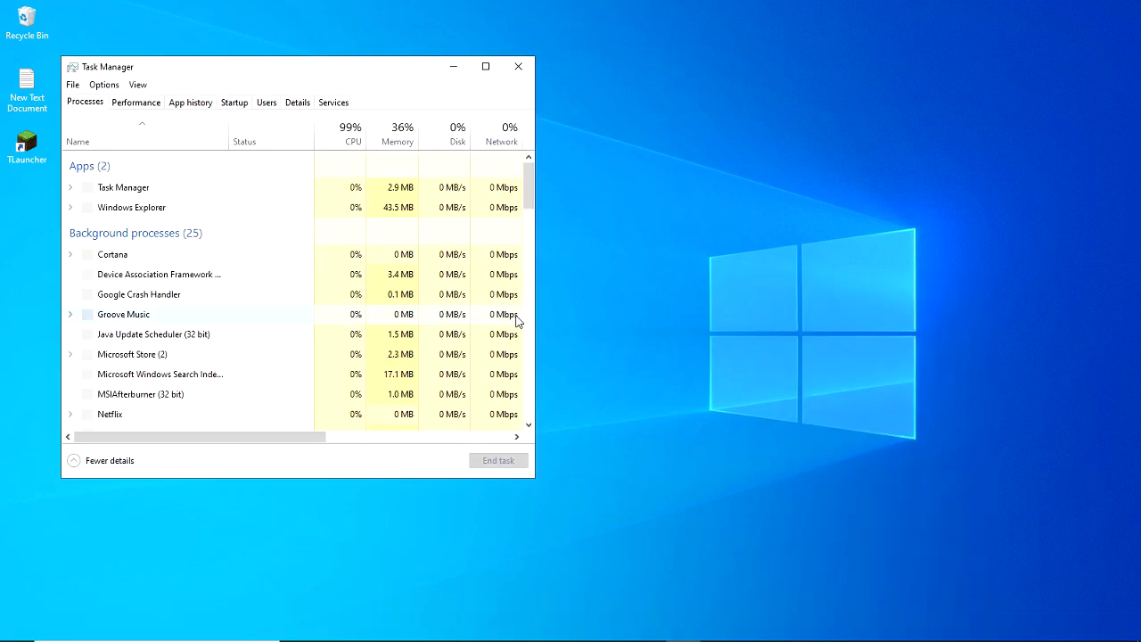
click(300, 106)
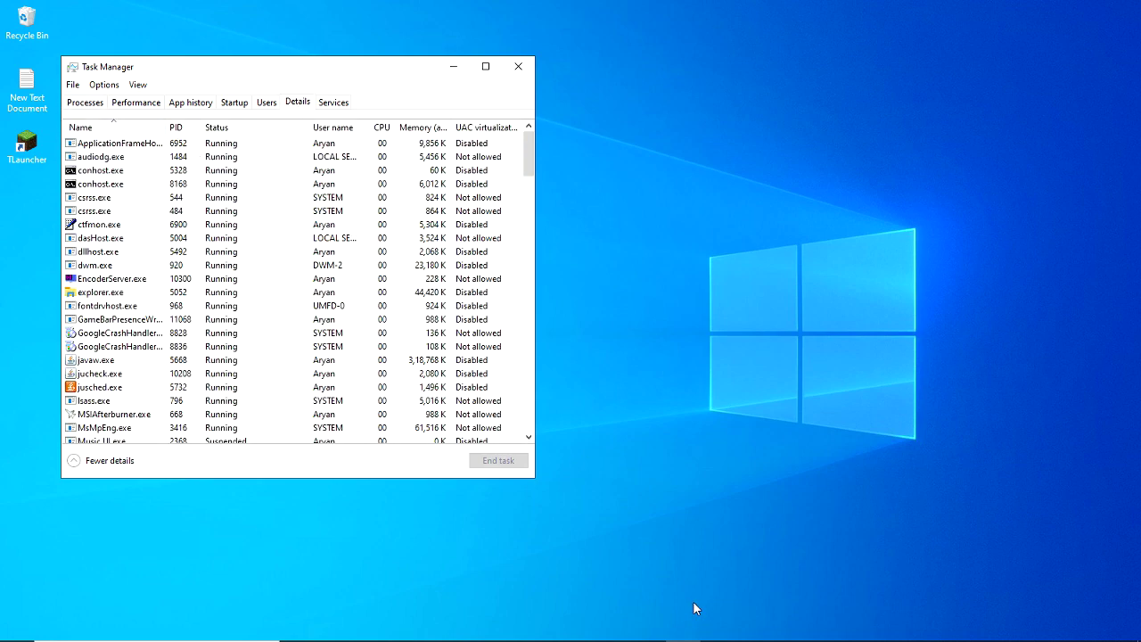
click(684, 628)
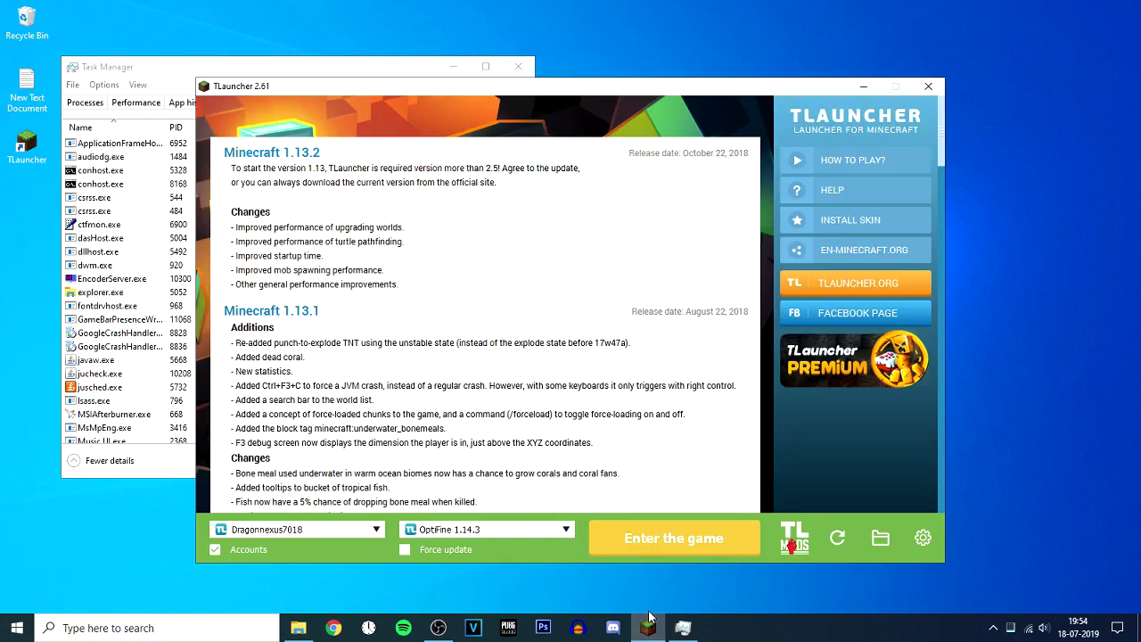
click(859, 86)
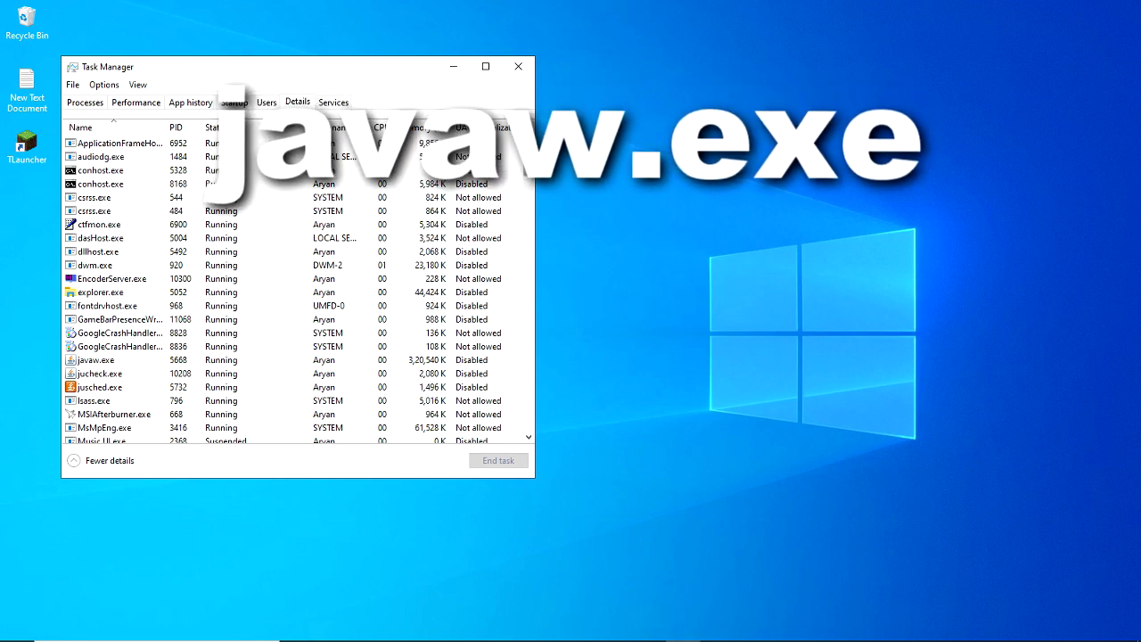
Sort the processes by memory, set the priority of javaw.exe to Above normal, and close Task Manager
click(433, 129)
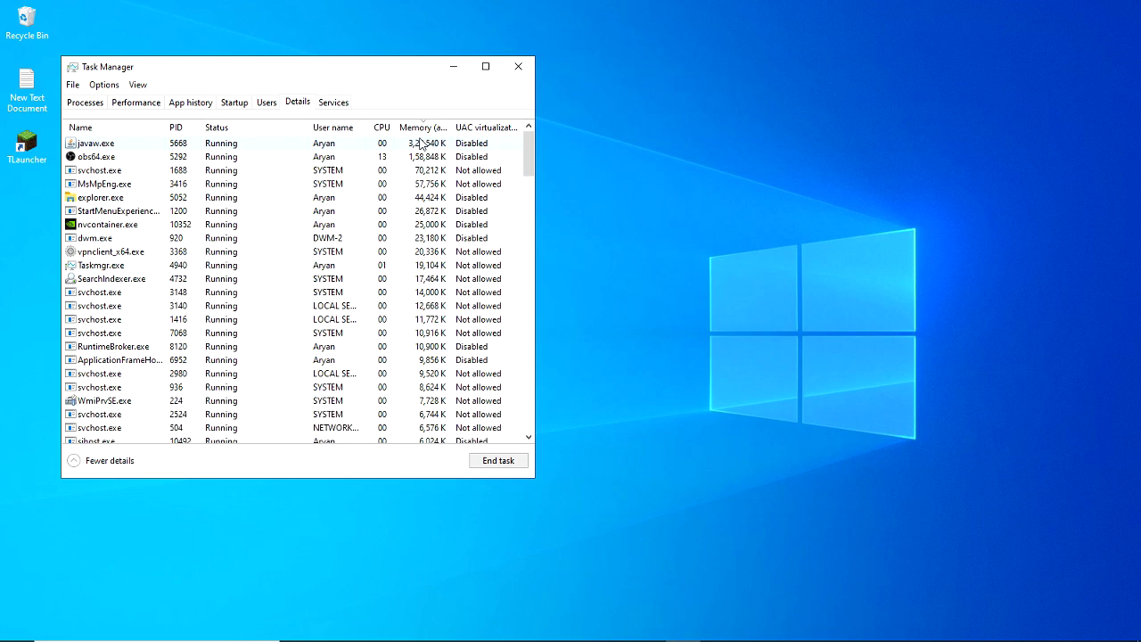
click(292, 147)
right_click(292, 148)
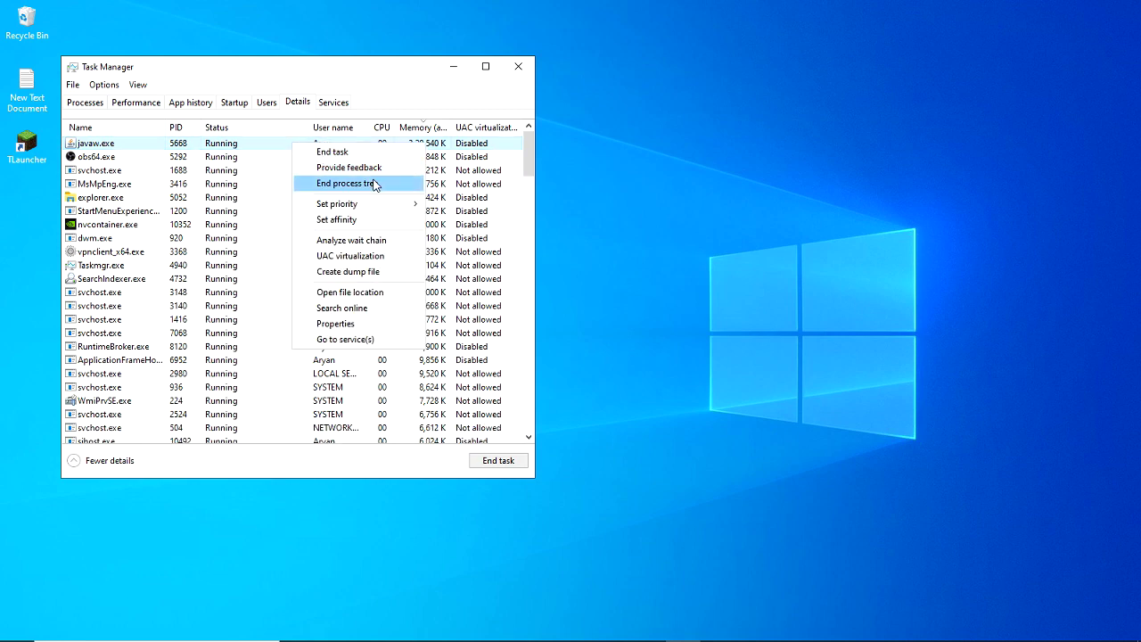
mouse_move(381, 210)
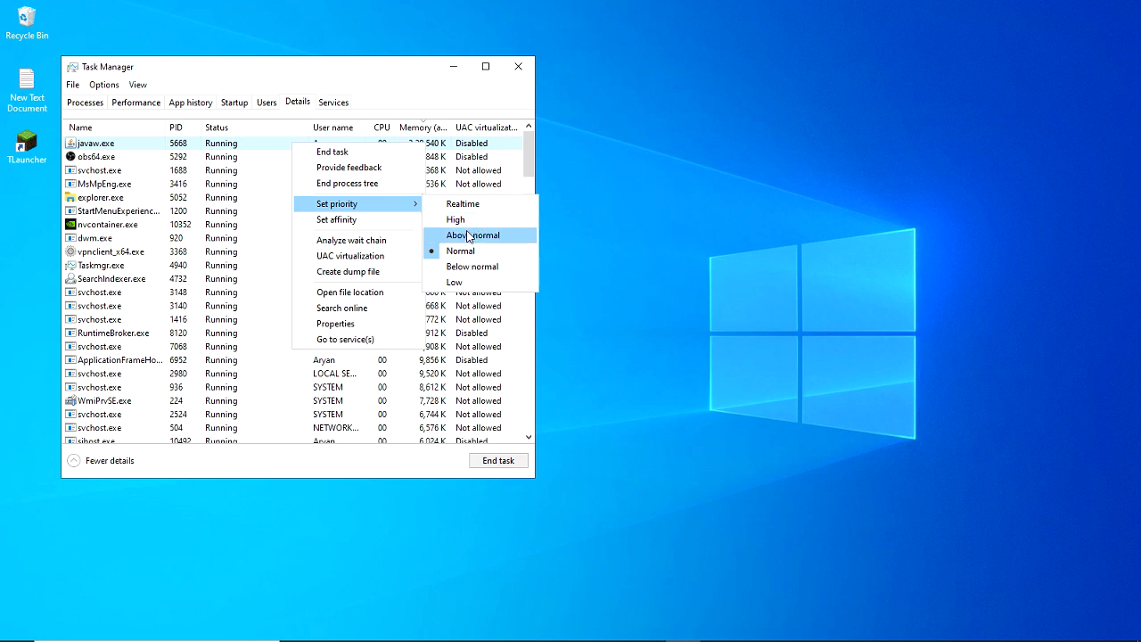
click(468, 236)
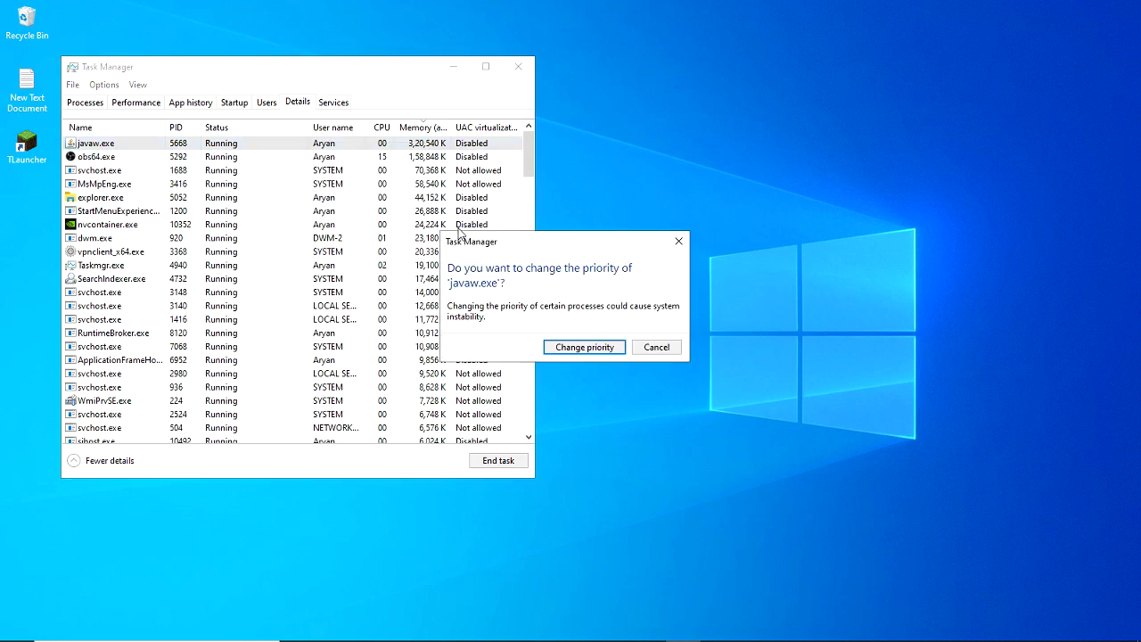
click(603, 349)
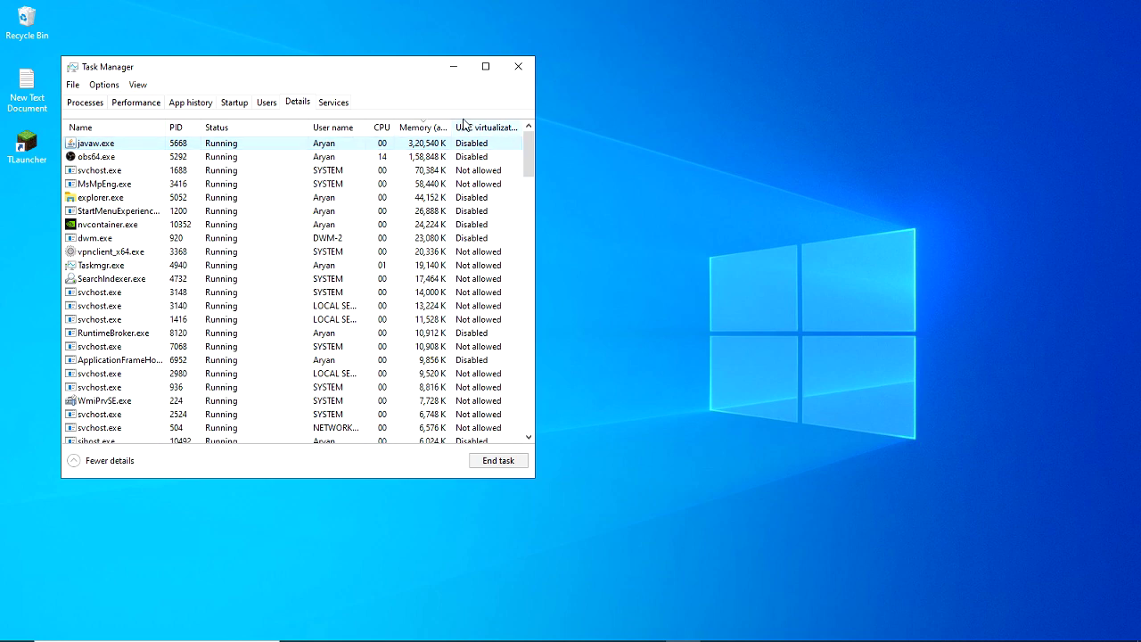
click(518, 65)
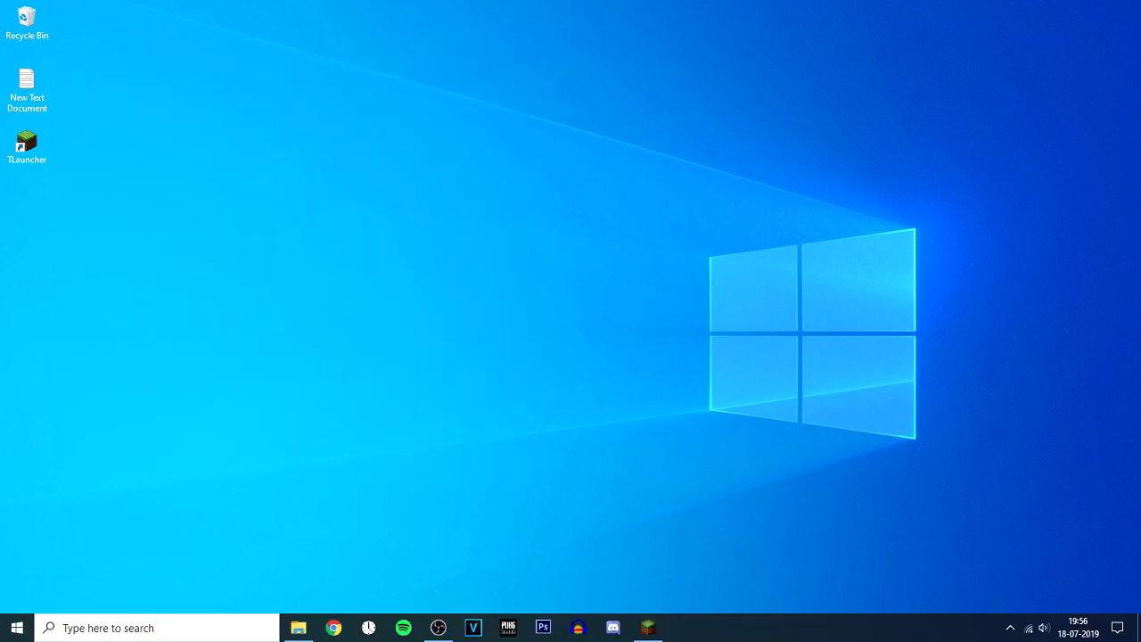
Reopen Task Manager's process details to check the priority of javaw.exe, and close Task Manager
right_click(842, 632)
click(880, 566)
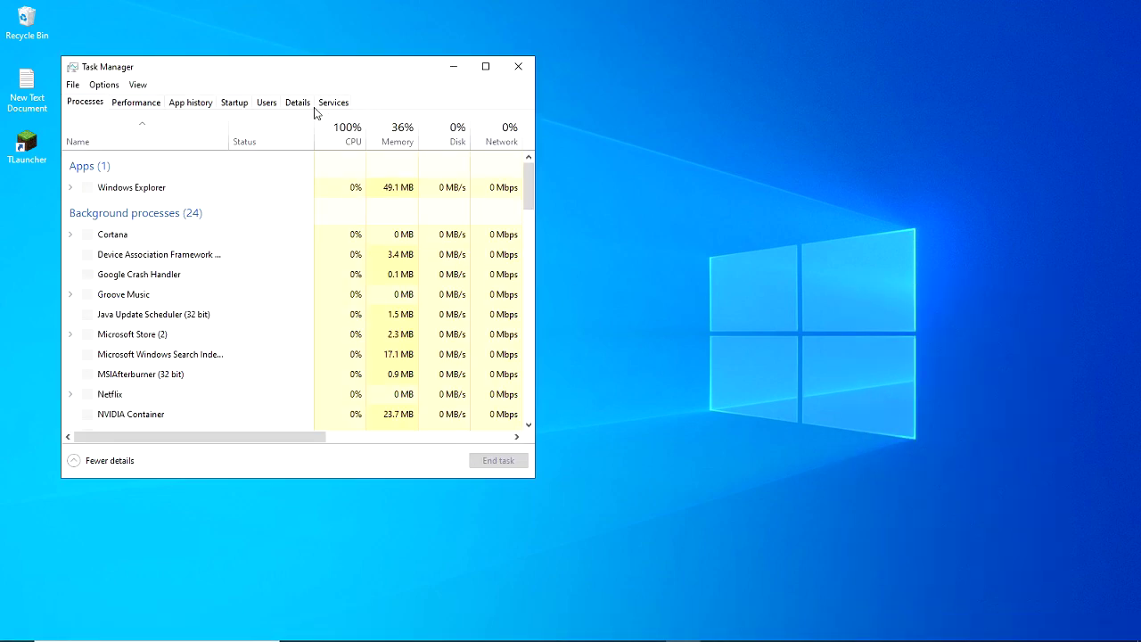
click(300, 103)
right_click(280, 150)
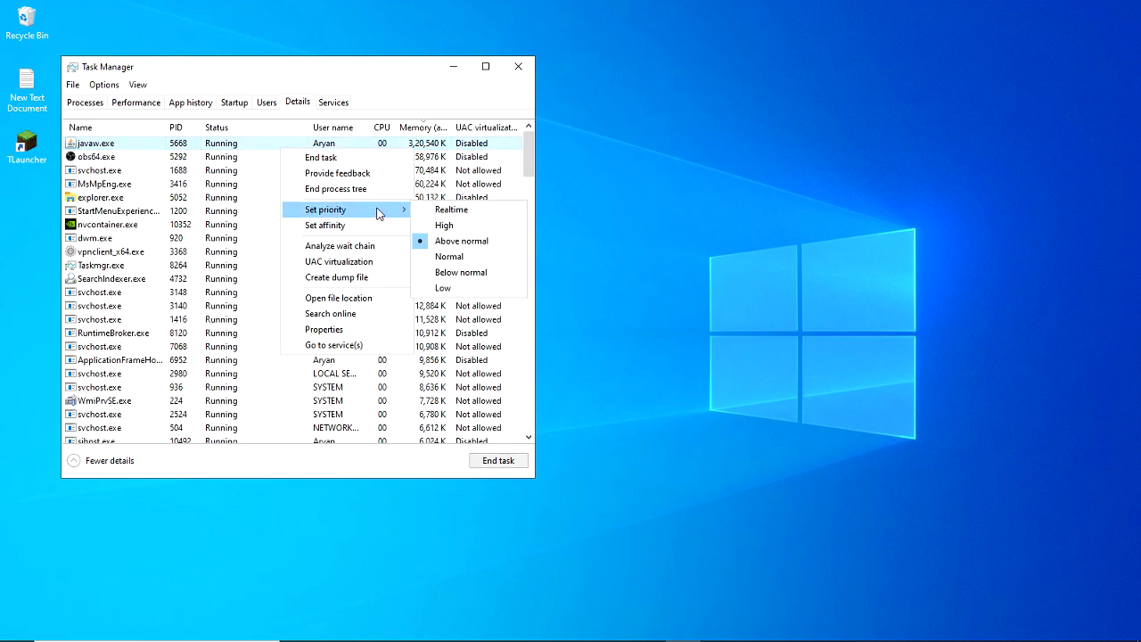
click(518, 66)
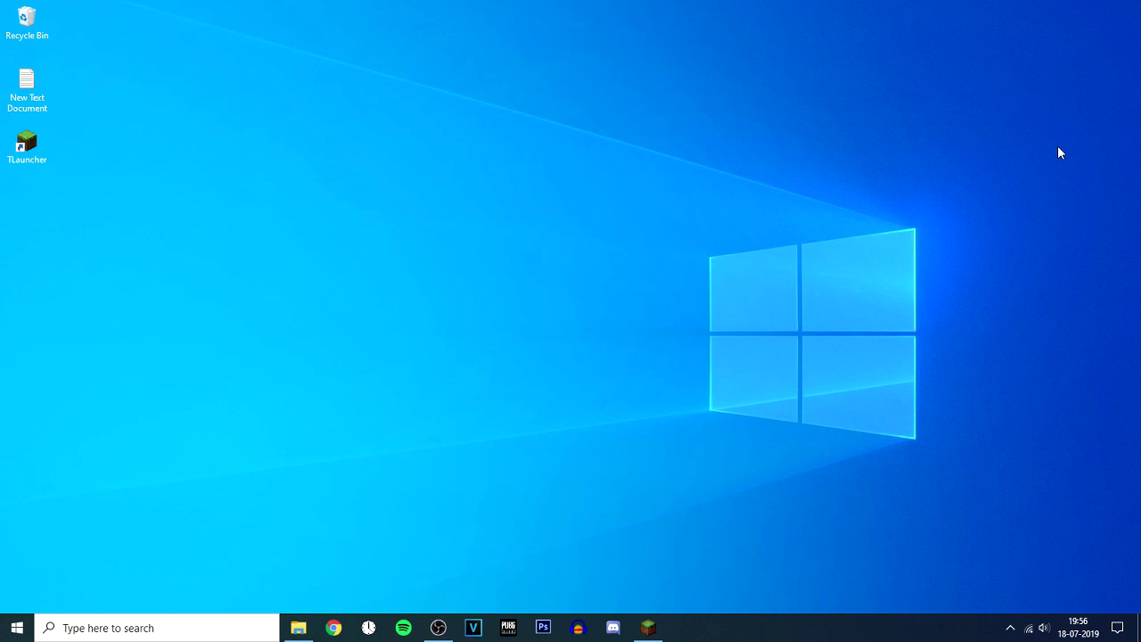
drag(1052, 146, 609, 467)
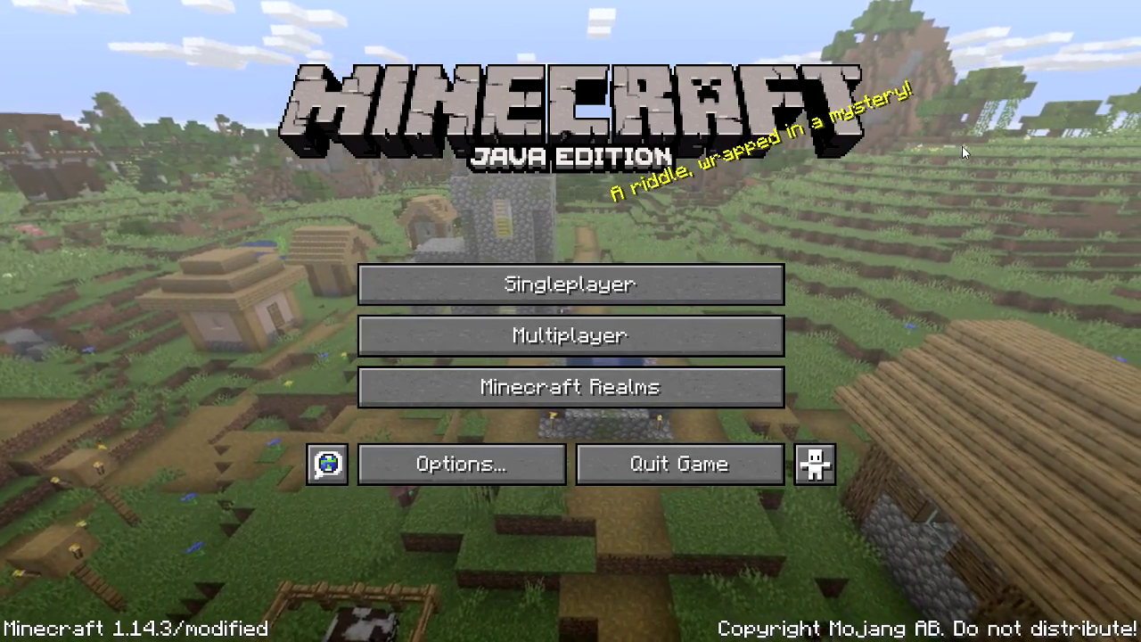
In Minecraft's video settings, set Graphics to Fast and Smooth Lighting to Minimum
click(476, 467)
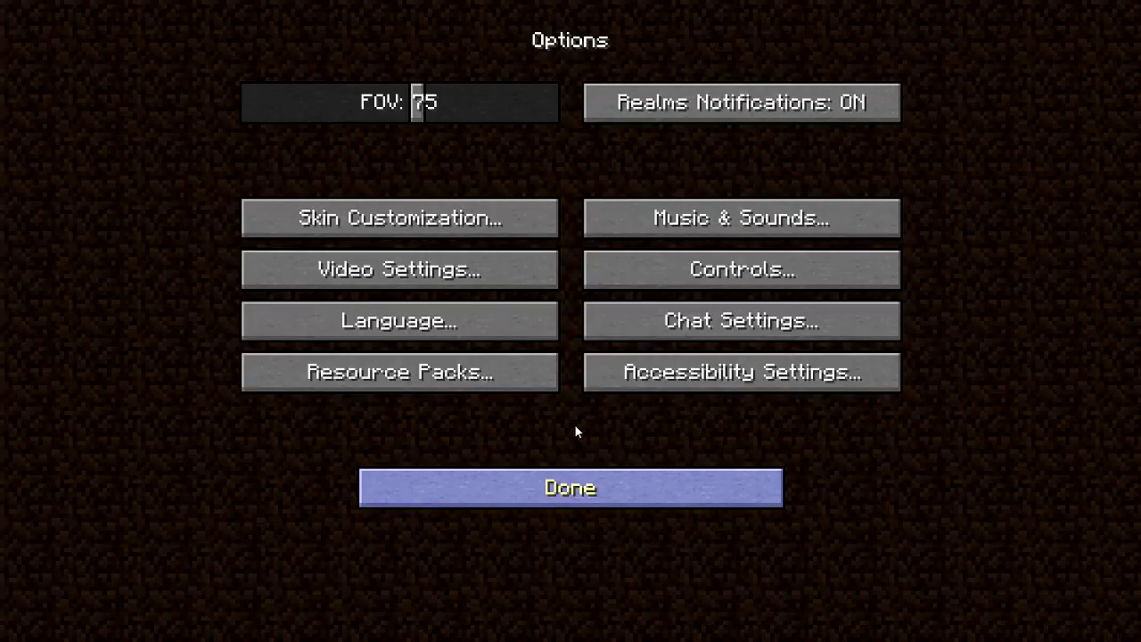
click(462, 259)
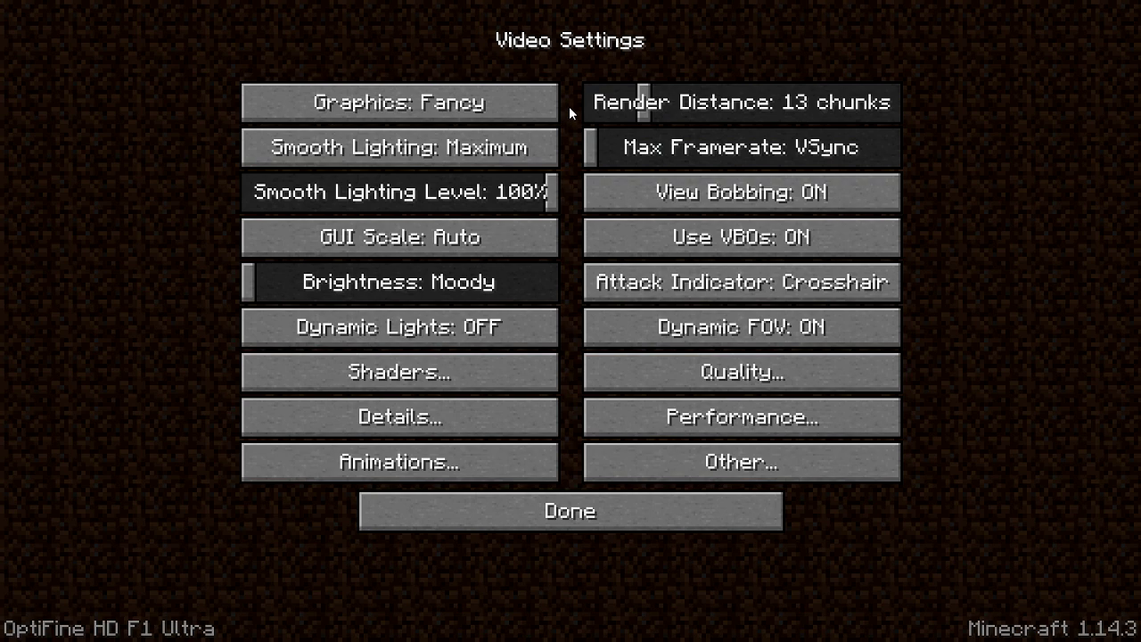
click(494, 101)
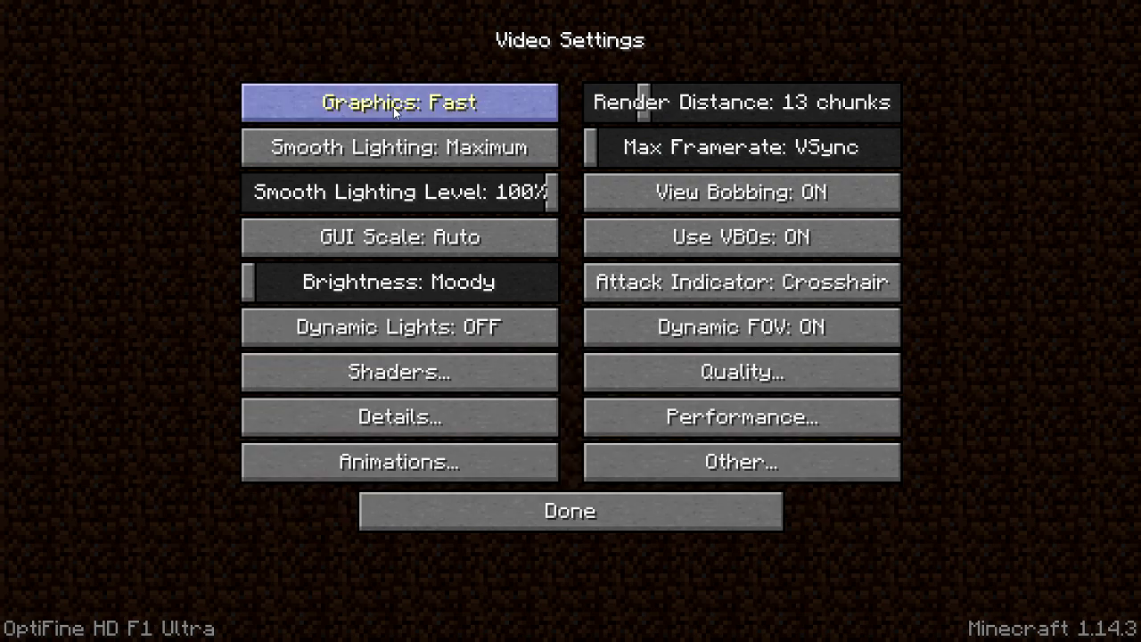
click(481, 156)
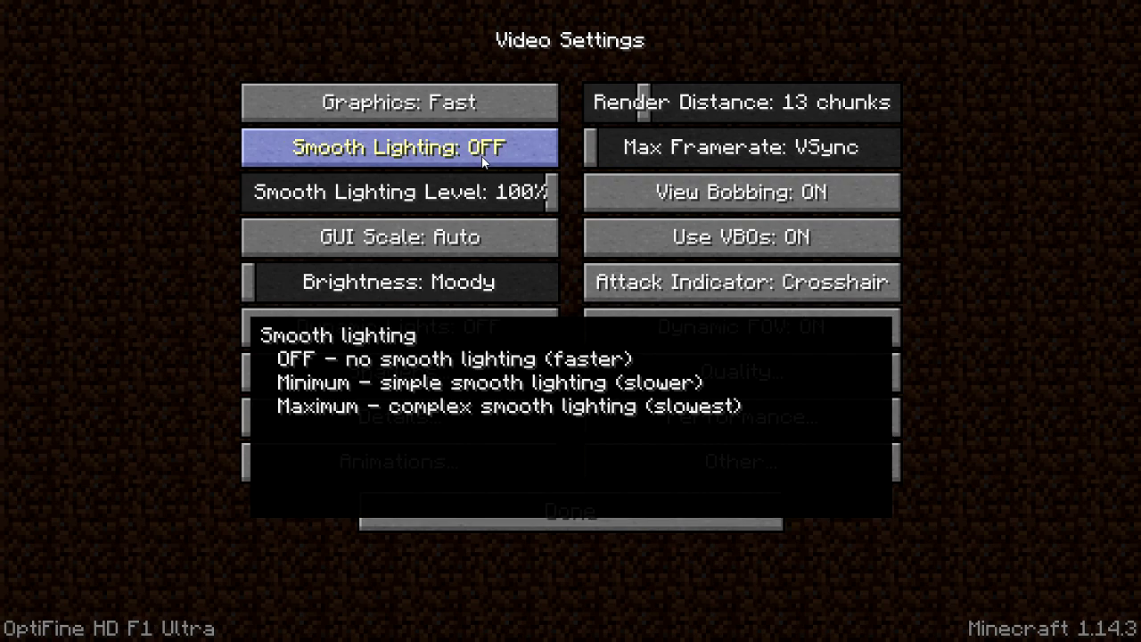
click(486, 156)
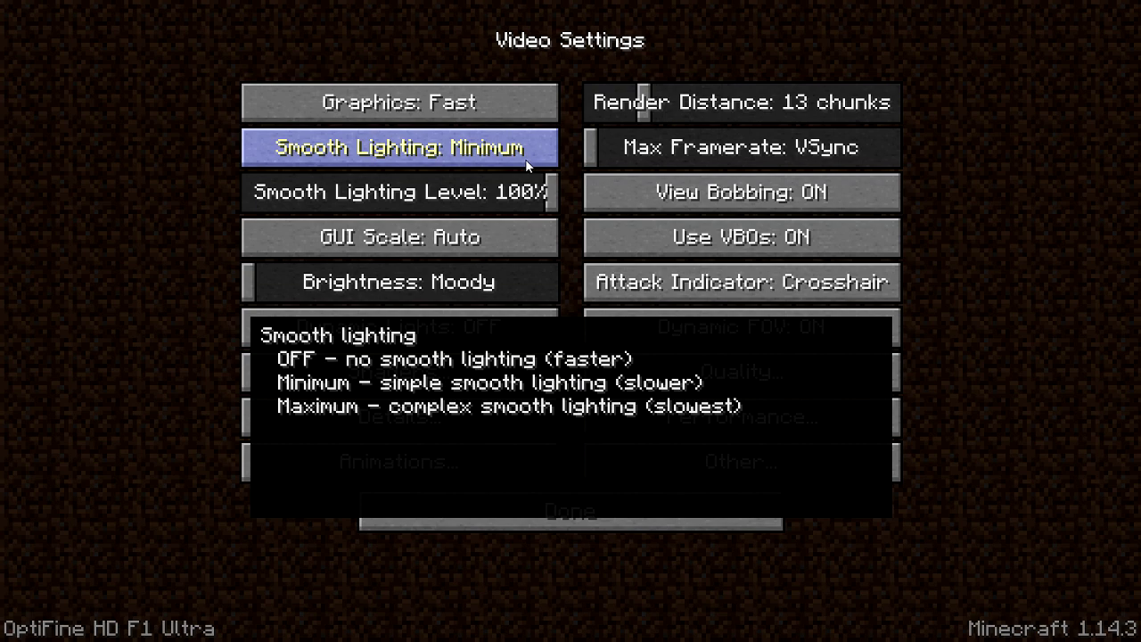
click(519, 147)
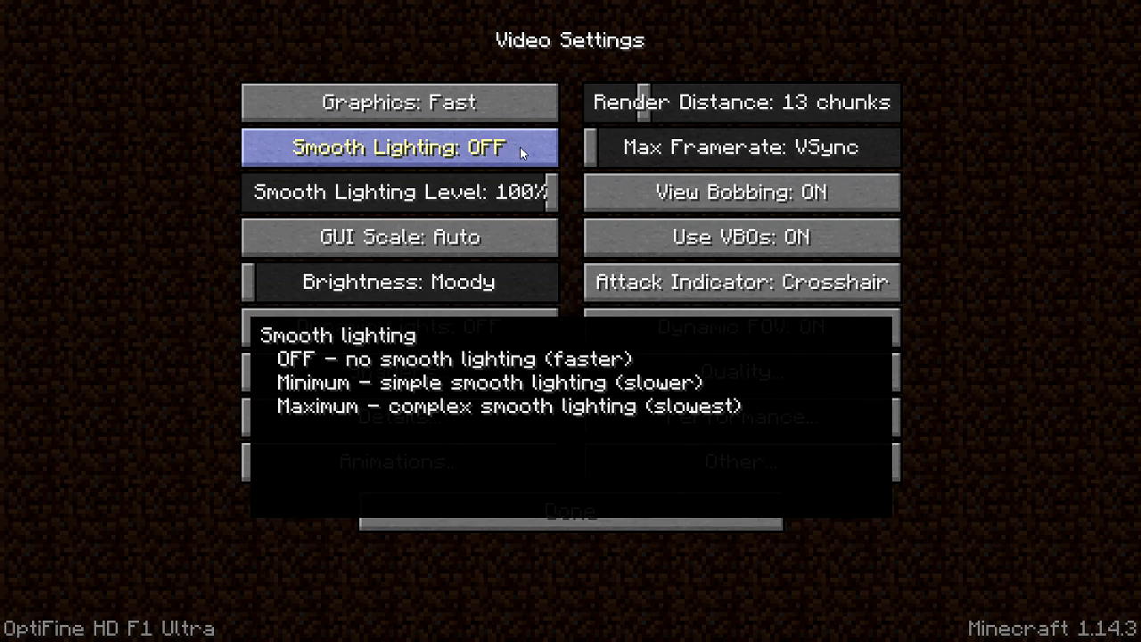
click(519, 147)
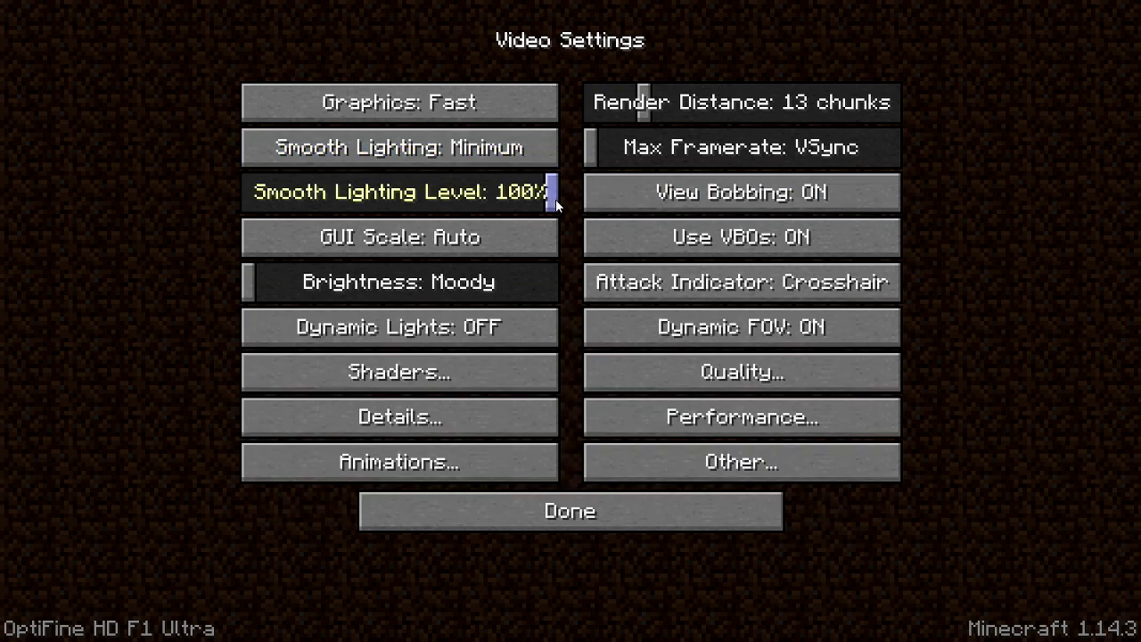
Try a lower Smooth Lighting Level, and return it to 100%
drag(551, 198, 339, 201)
drag(316, 199, 603, 207)
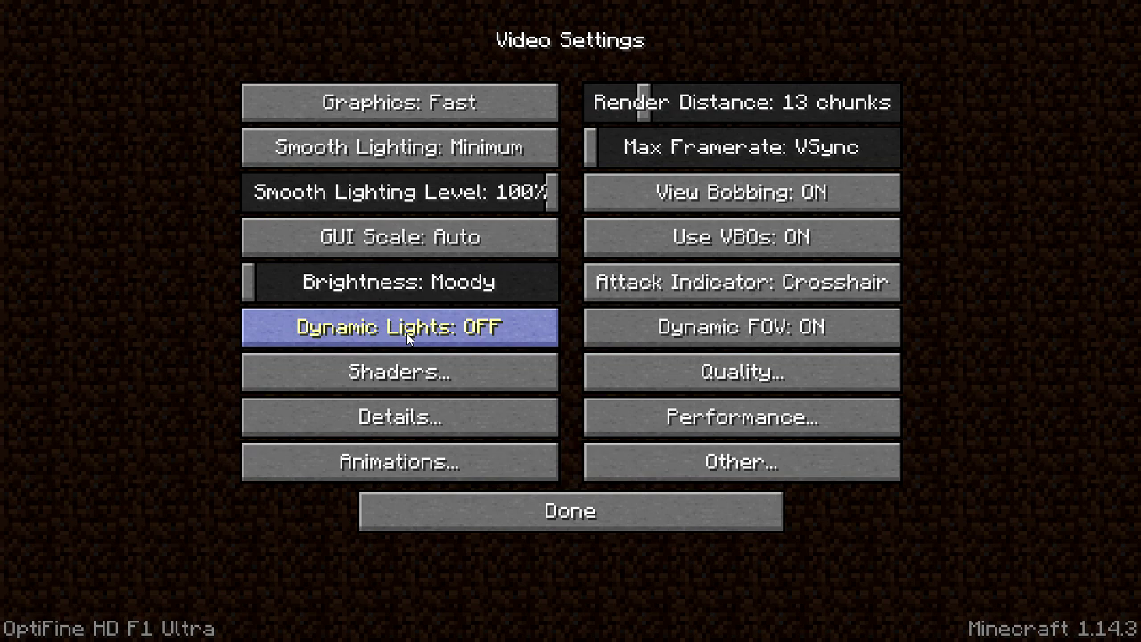
Set Dynamic Lights to Fast and Render Distance to 13 chunks in the video settings
click(518, 328)
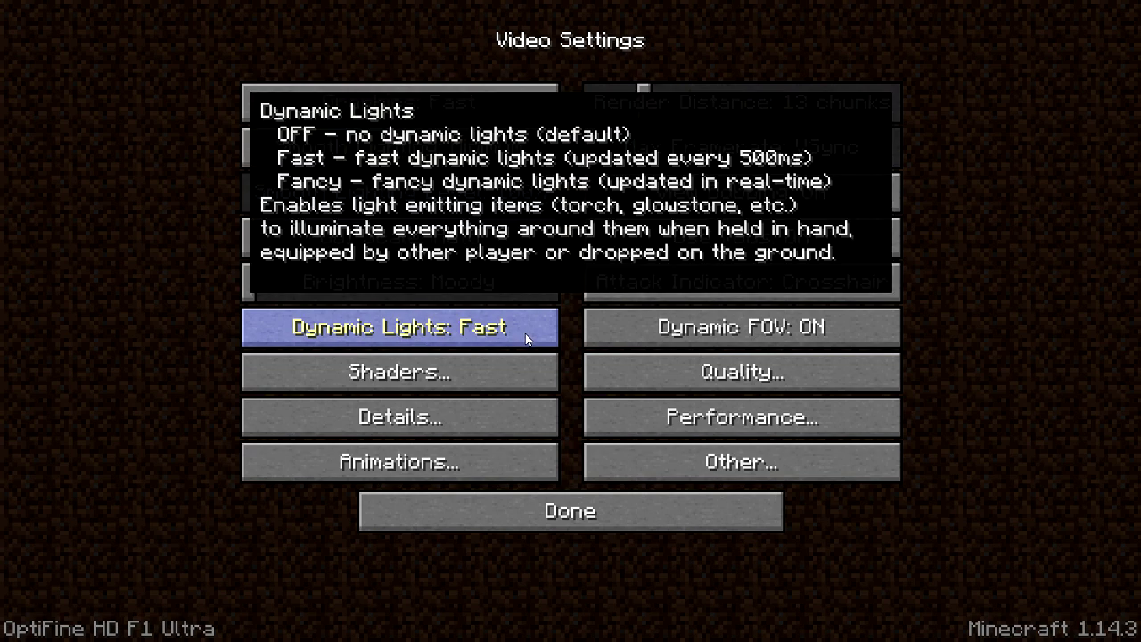
mouse_move(644, 109)
mouse_down()
mouse_move(624, 109)
mouse_move(643, 109)
mouse_up()
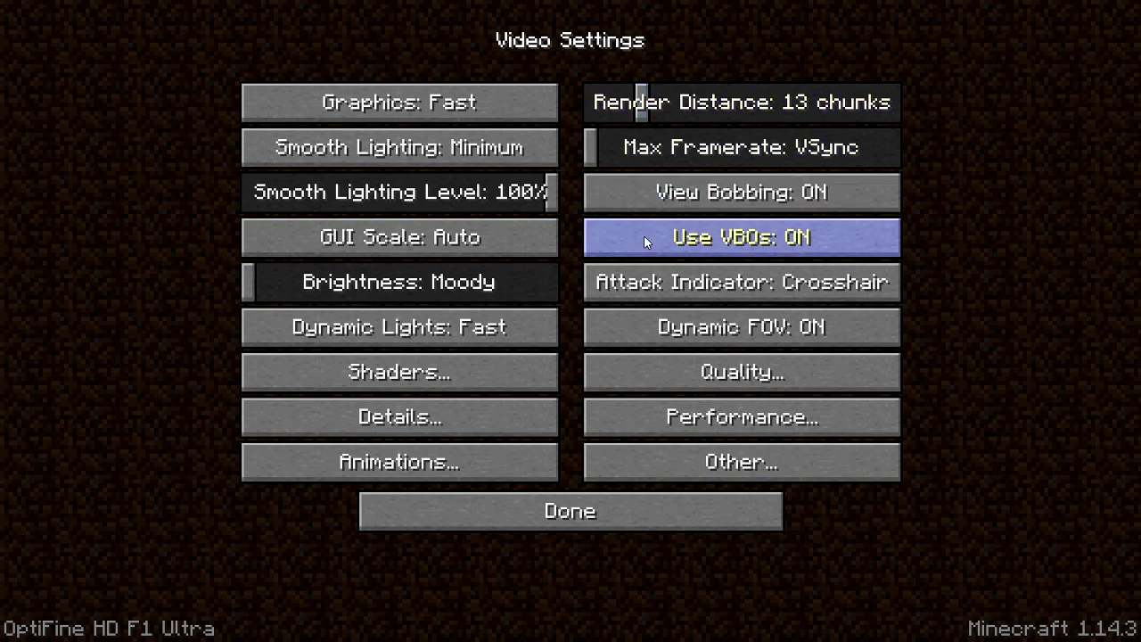
Open the Quality settings from Minecraft's video settings
click(791, 385)
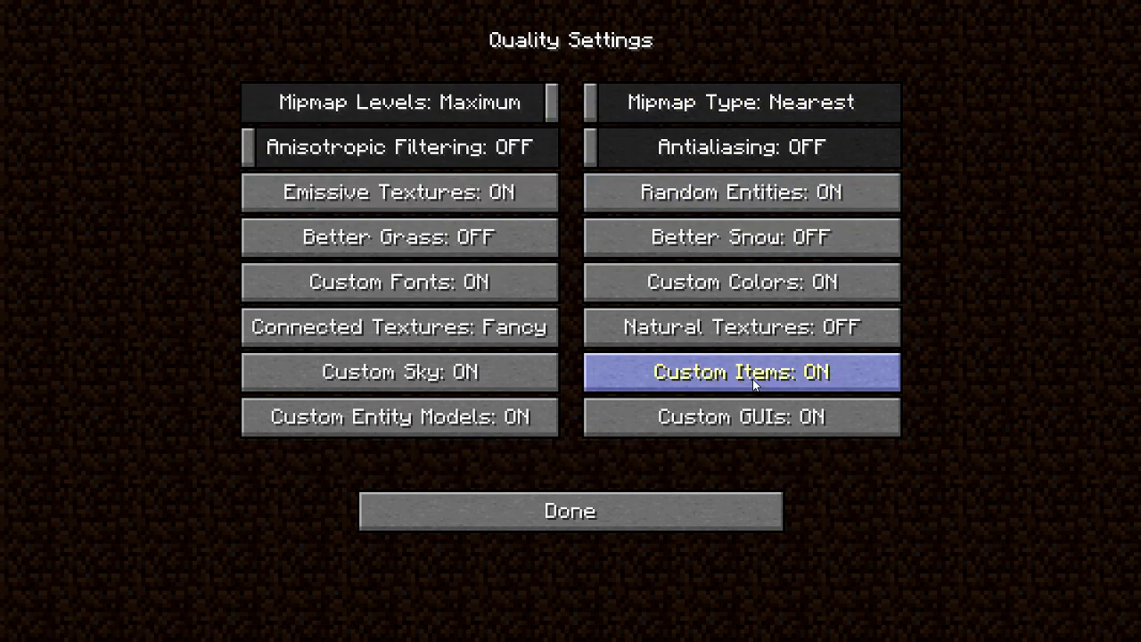